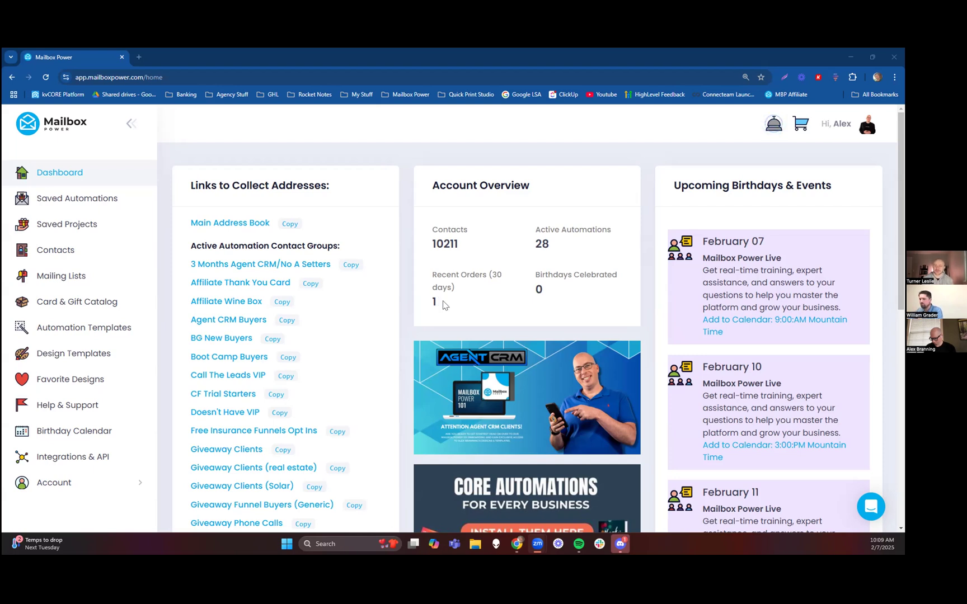
Open the Agent CRM course linked on the dashboard, look over its curriculum, and return to the Mailbox Power dashboard
left_click(534, 383)
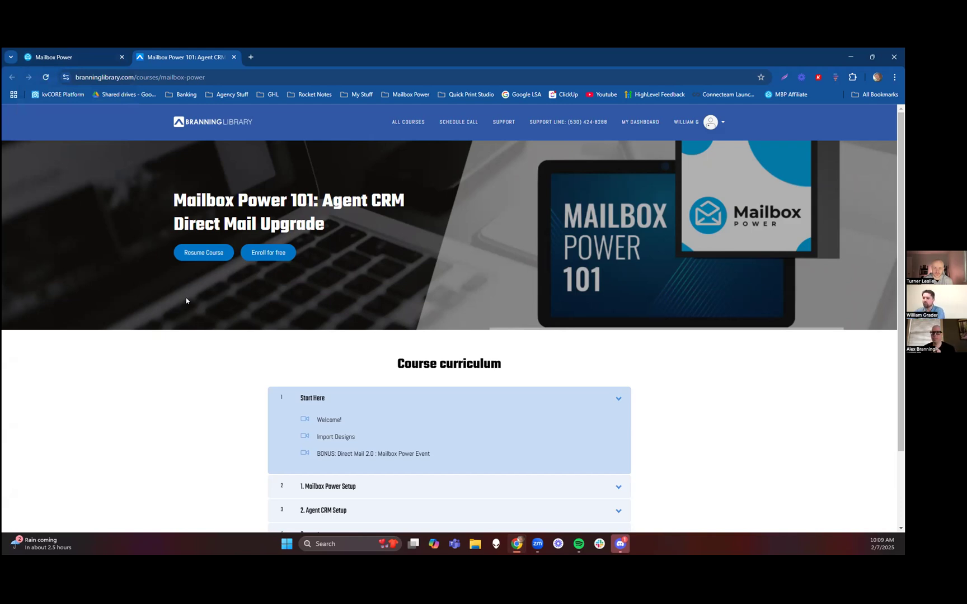
scroll(186, 301, "down", 3)
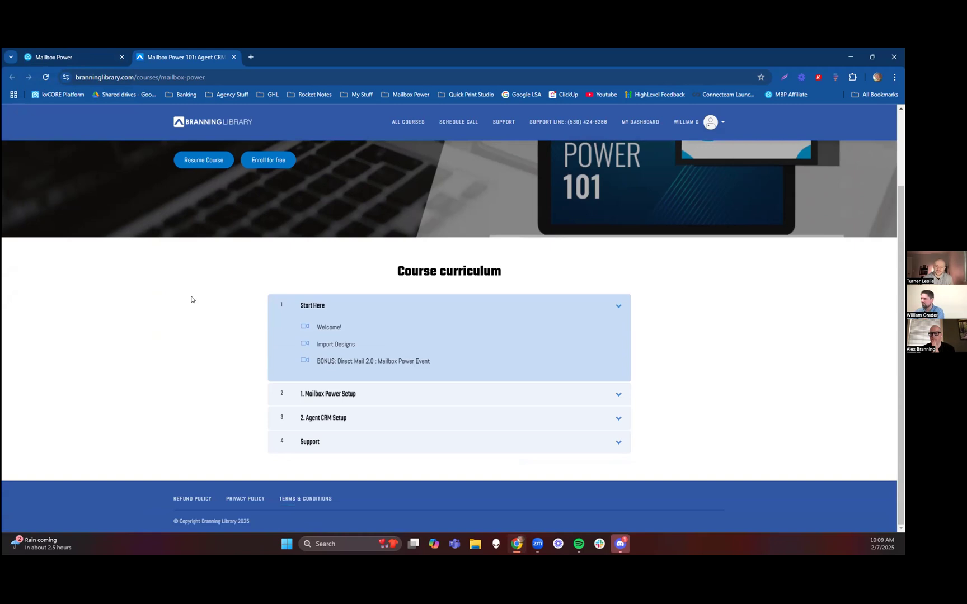
left_click(80, 57)
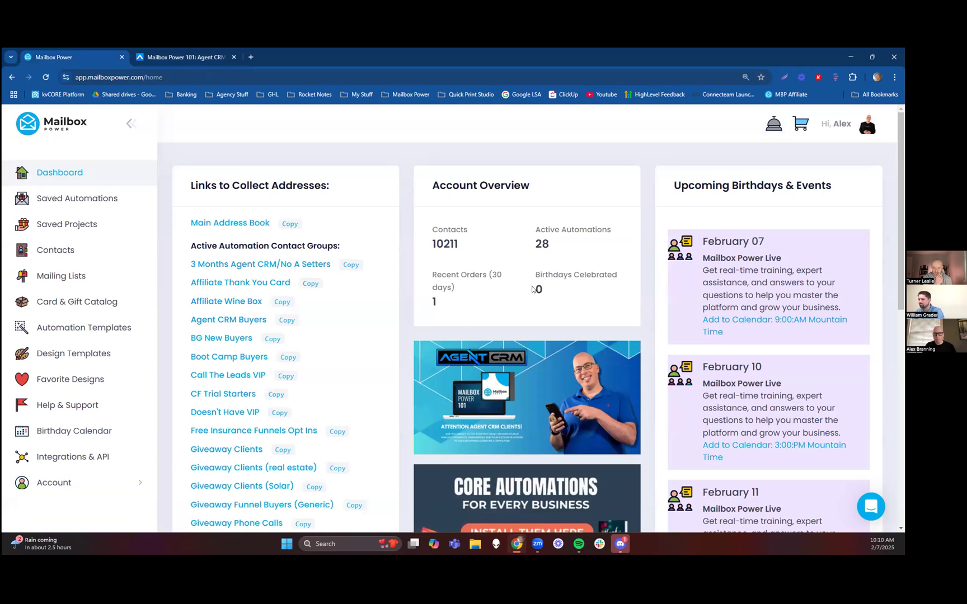
Examine the dashboard's upcoming birthdays and events, and look at the support chat's help options before closing it
scroll(641, 278, "down", 1)
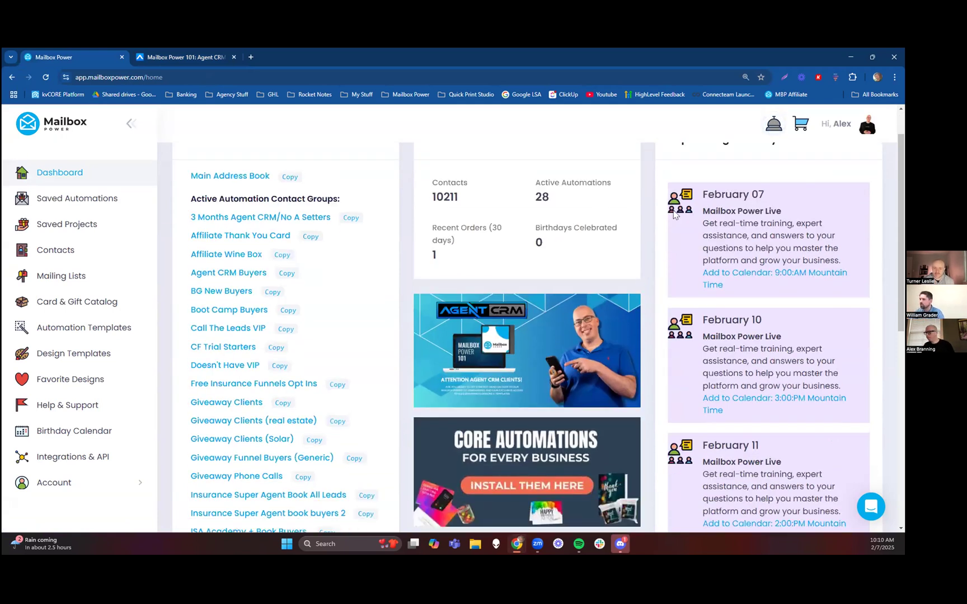
scroll(672, 241, "up", 1)
triple_click(832, 189)
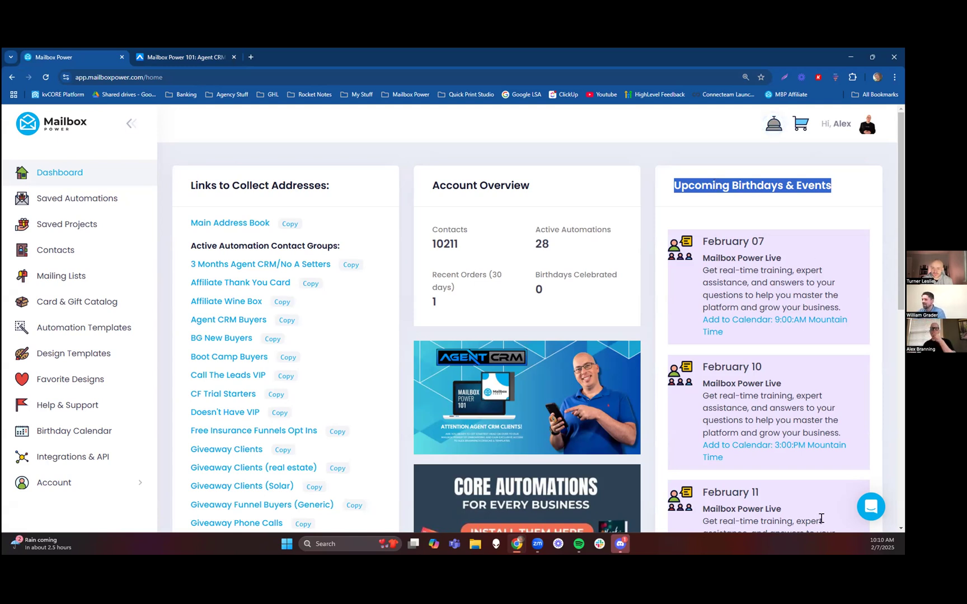
left_click(869, 508)
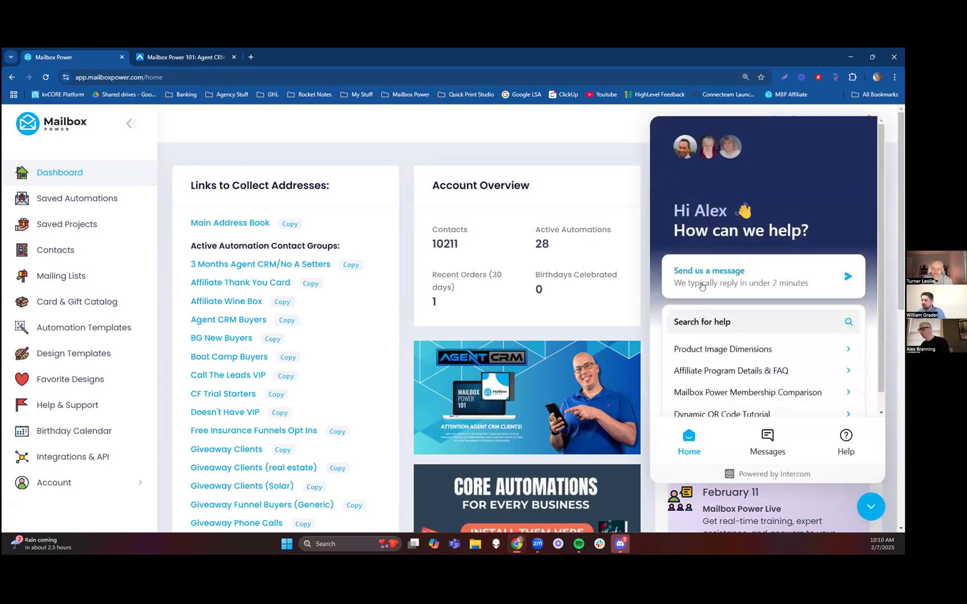
left_click(870, 509)
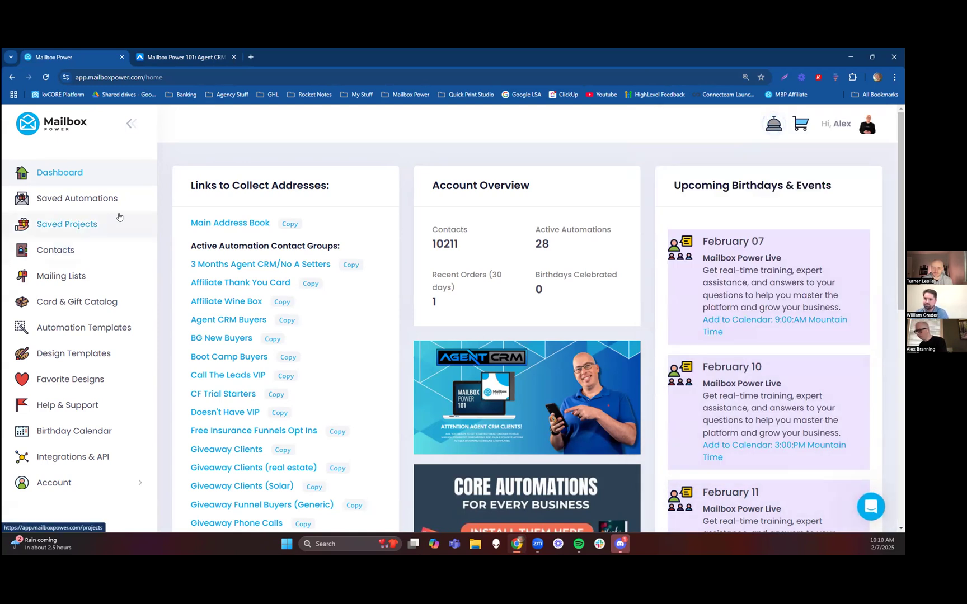
View the Main Address Book collection form and its name and address fields, and close the form
left_click(229, 225)
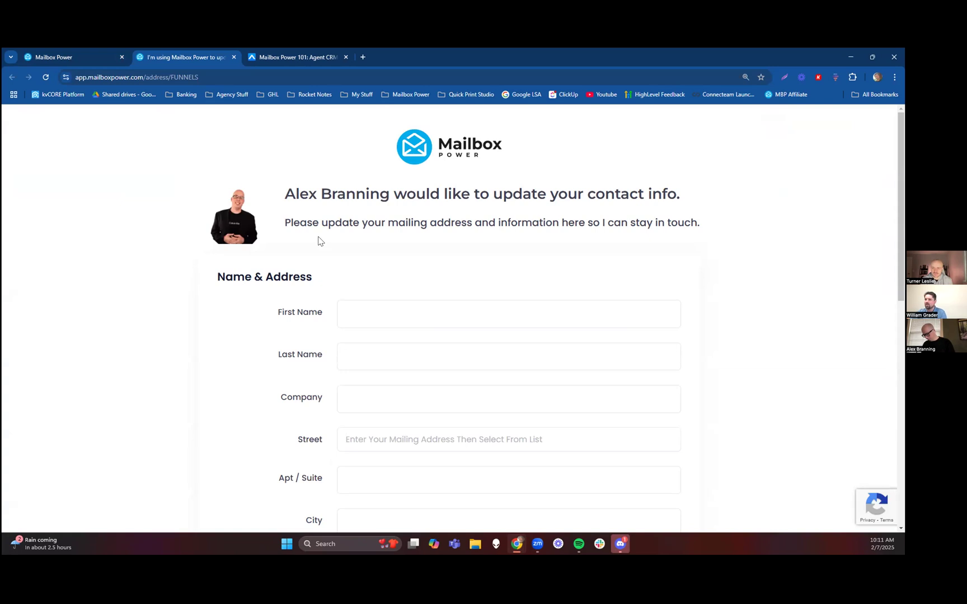
scroll(320, 240, "down", 2)
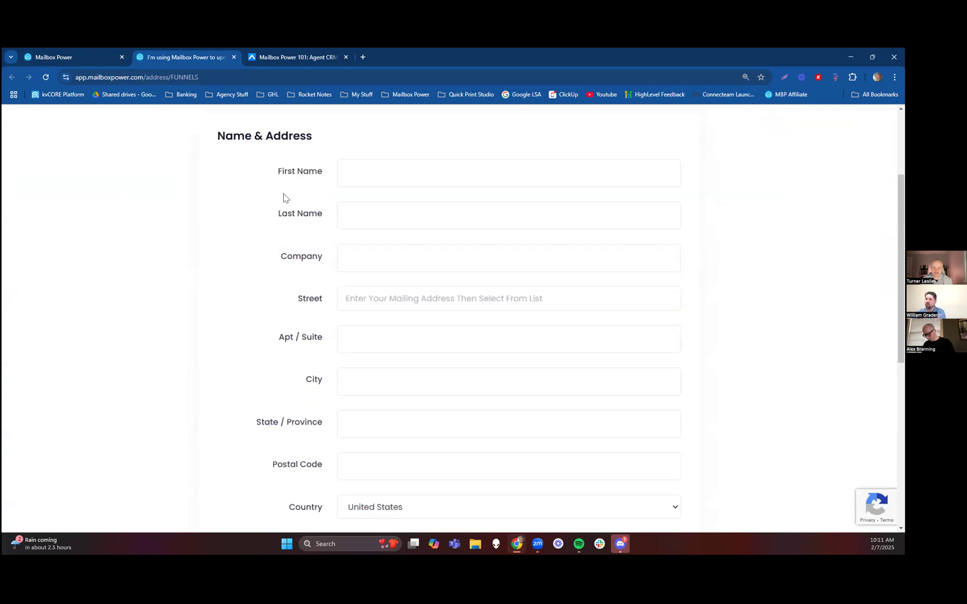
left_click(233, 57)
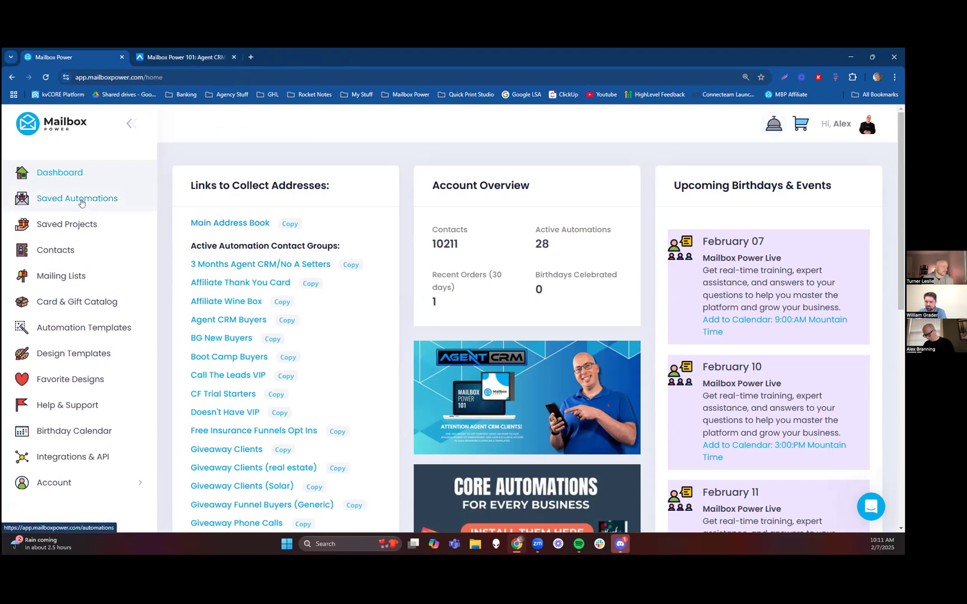
View the shipments in the saved Medicare Automation, preview its 4x6 postcard, and return to the automations list
left_click(81, 200)
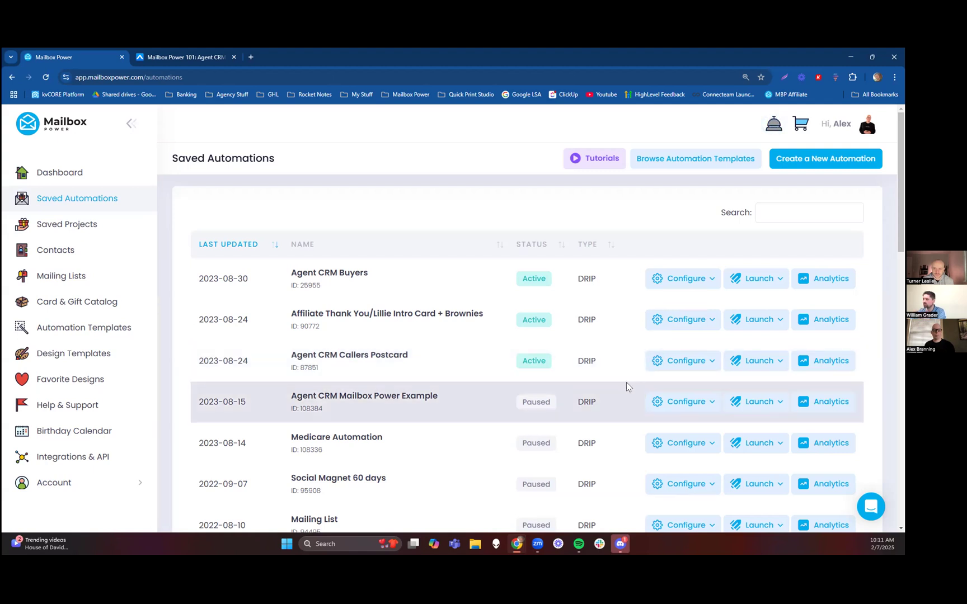
scroll(627, 384, "down", 1)
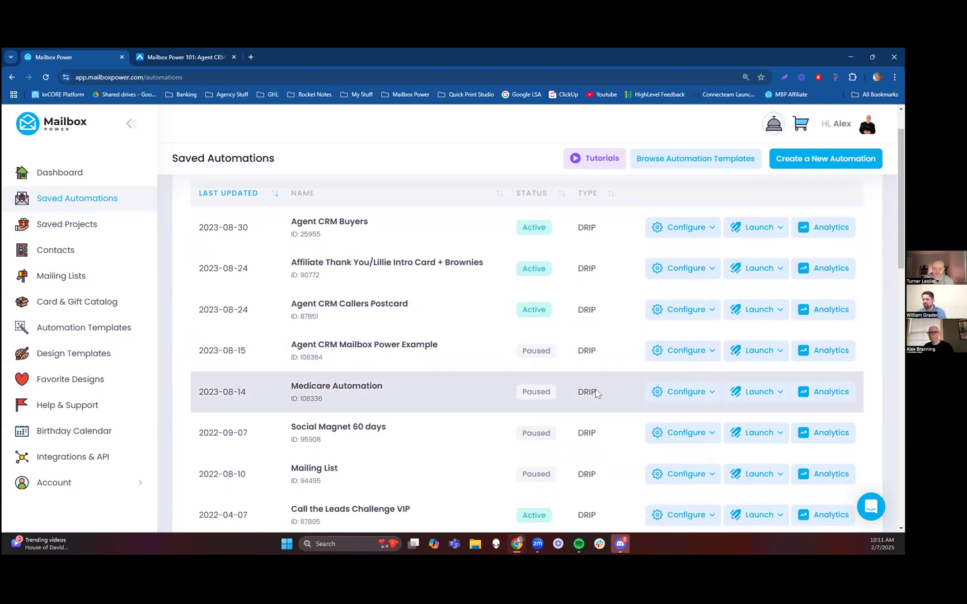
scroll(593, 386, "down", 1)
left_click(680, 349)
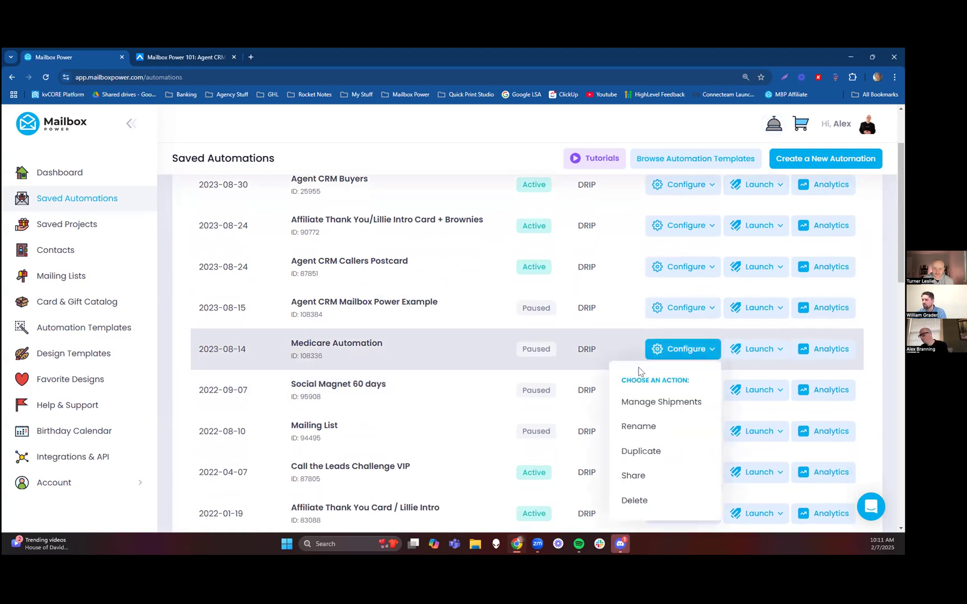
left_click(662, 402)
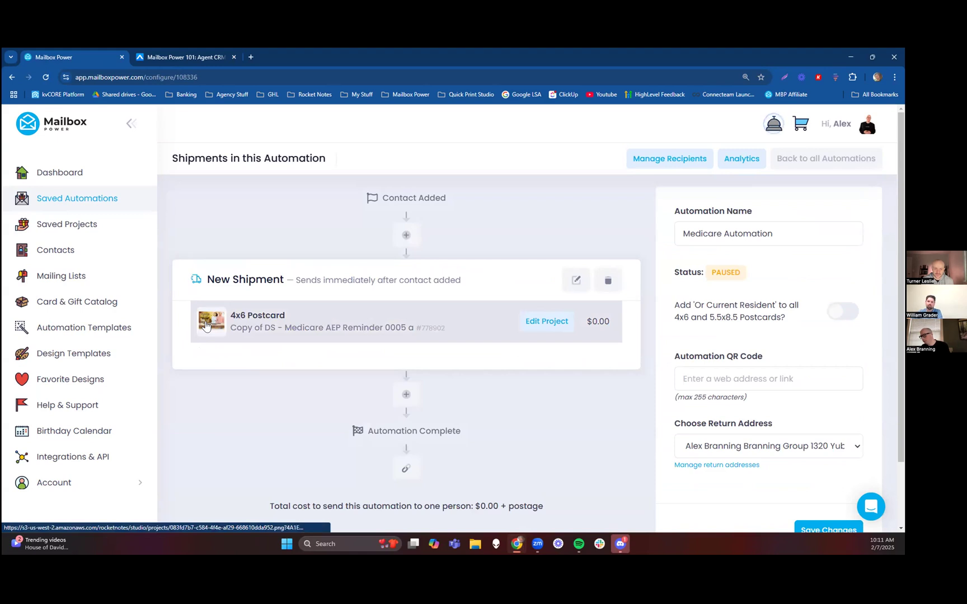
left_click(209, 320)
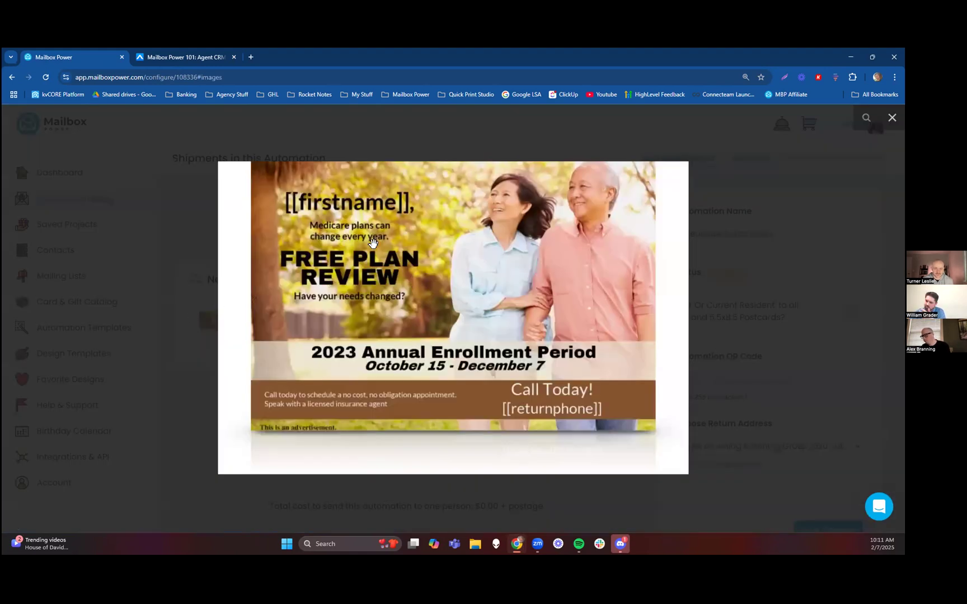
left_click(195, 343)
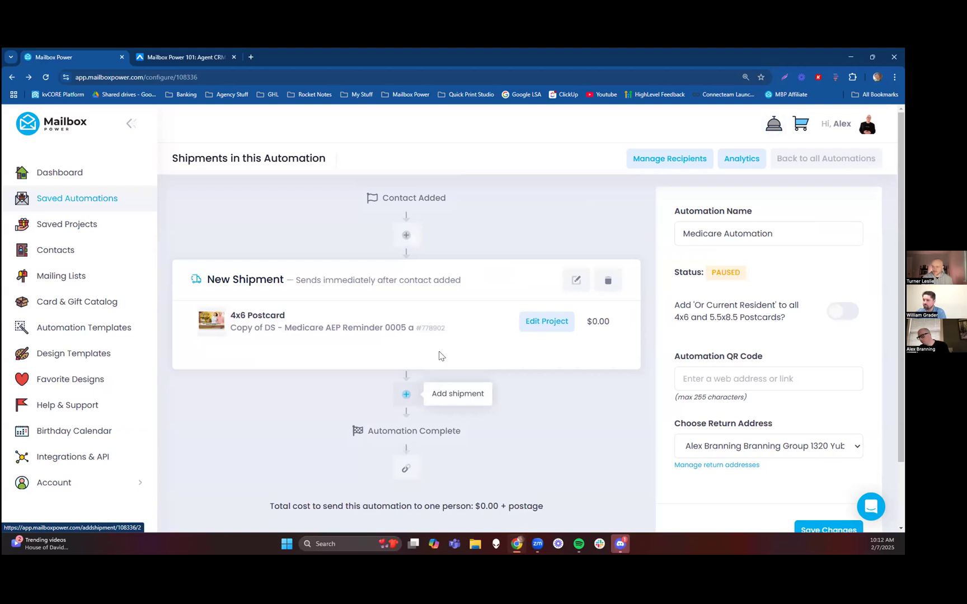
left_click(813, 159)
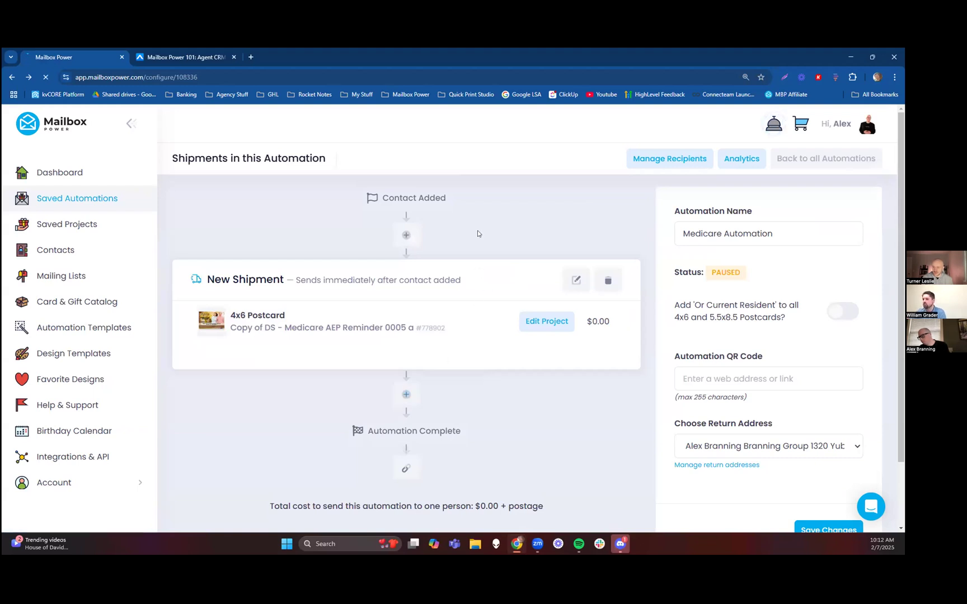
Start a new automation and try the Anniversary, Drip (Time Release) and Event Date automation types in turn
left_click(813, 161)
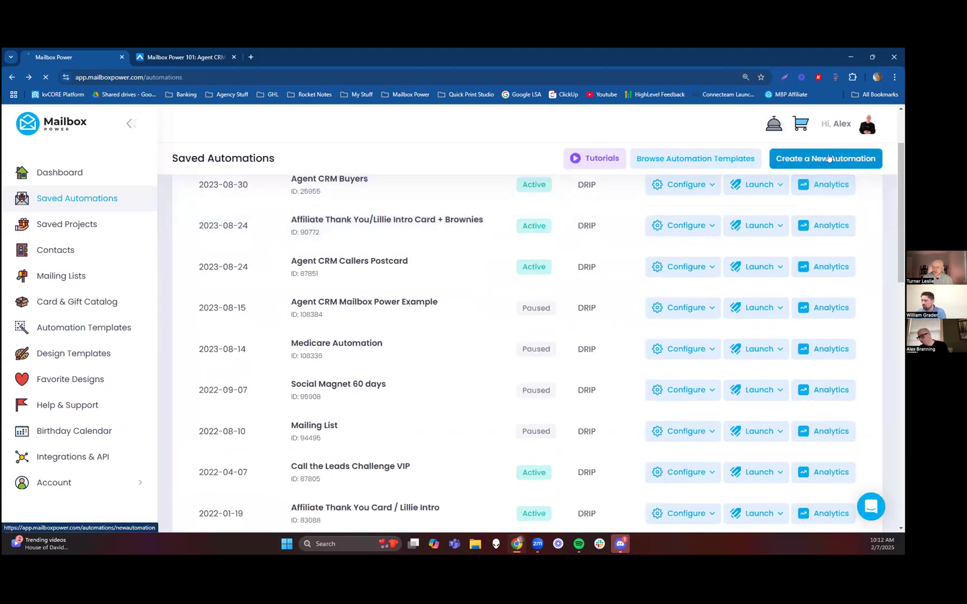
scroll(534, 198, "down", 2)
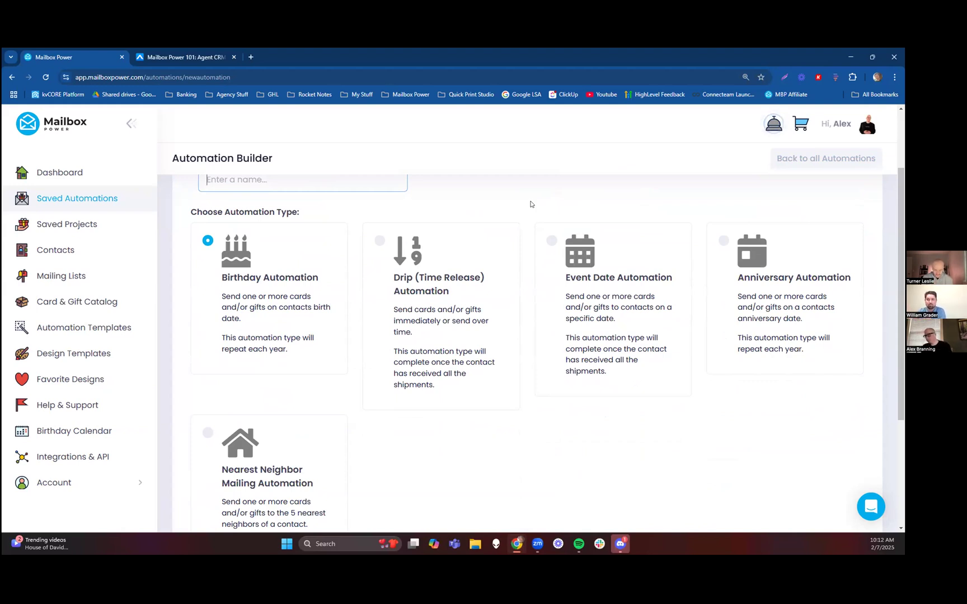
left_click(724, 244)
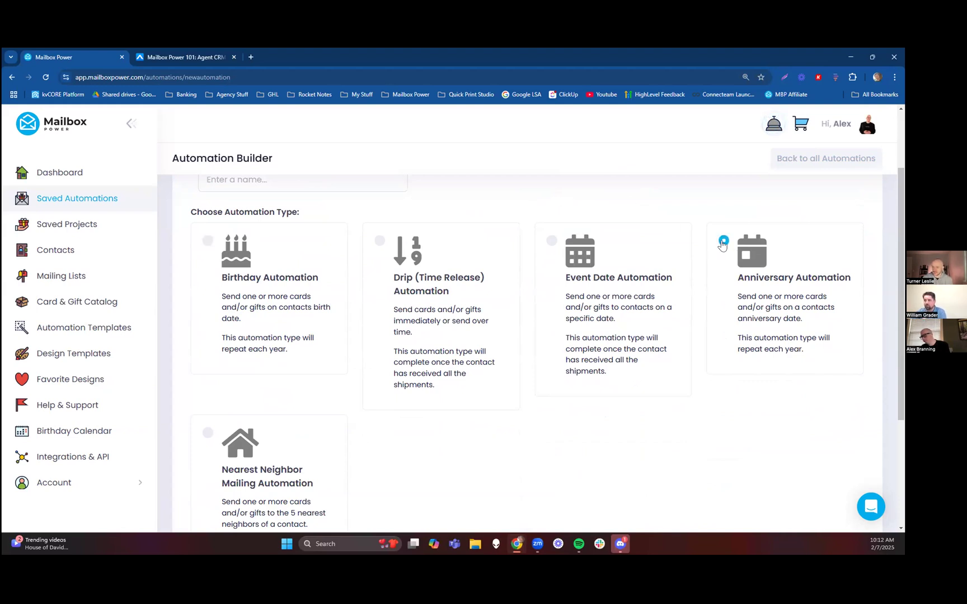
scroll(379, 269, "up", 1)
scroll(379, 280, "down", 1)
left_click(380, 240)
left_click(551, 241)
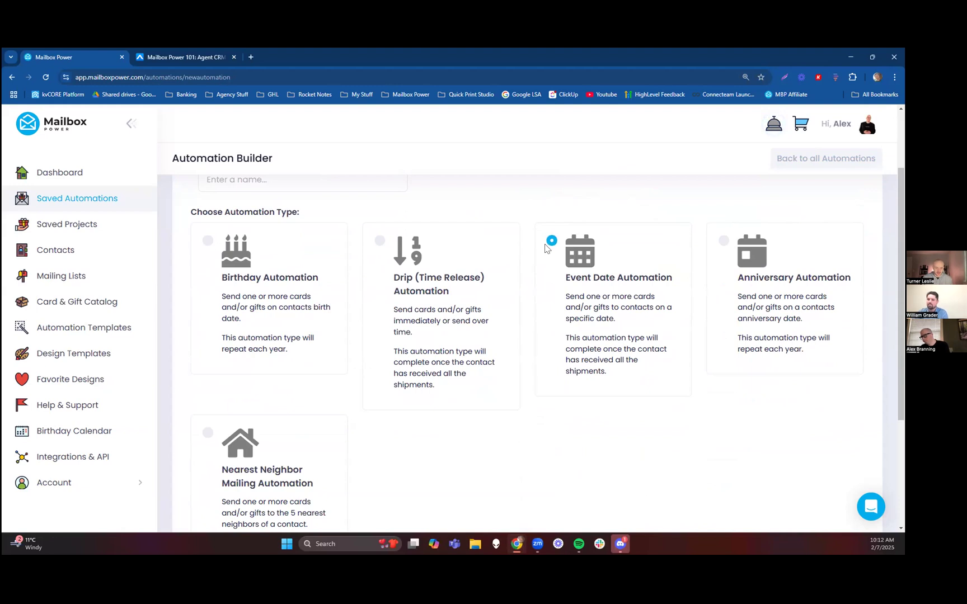
Examine the Nearest Neighbor Mailing Automation option and select the Birthday Automation type
scroll(248, 426, "down", 1)
scroll(248, 426, "down", 1)
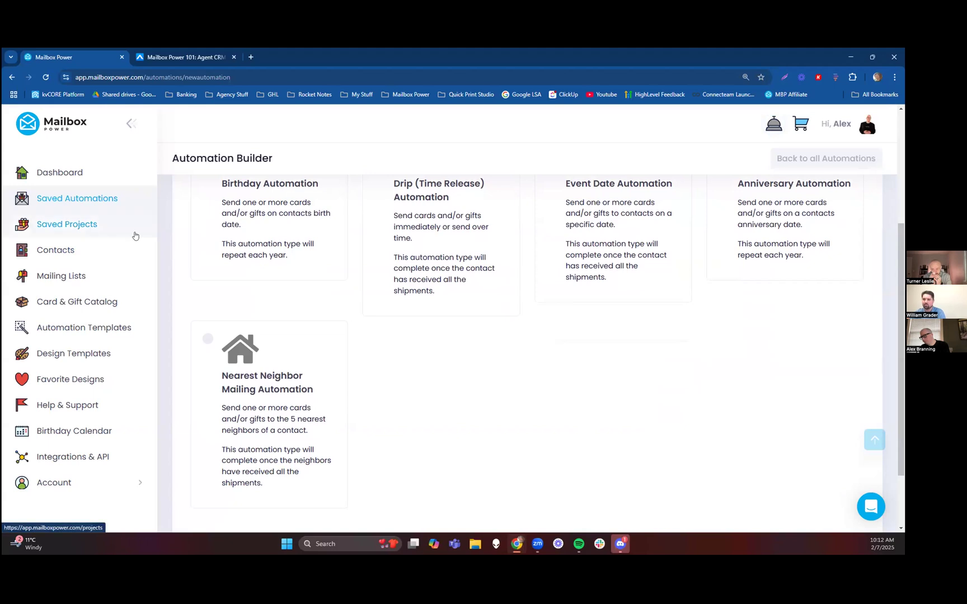
scroll(266, 304, "up", 1)
scroll(266, 304, "up", 2)
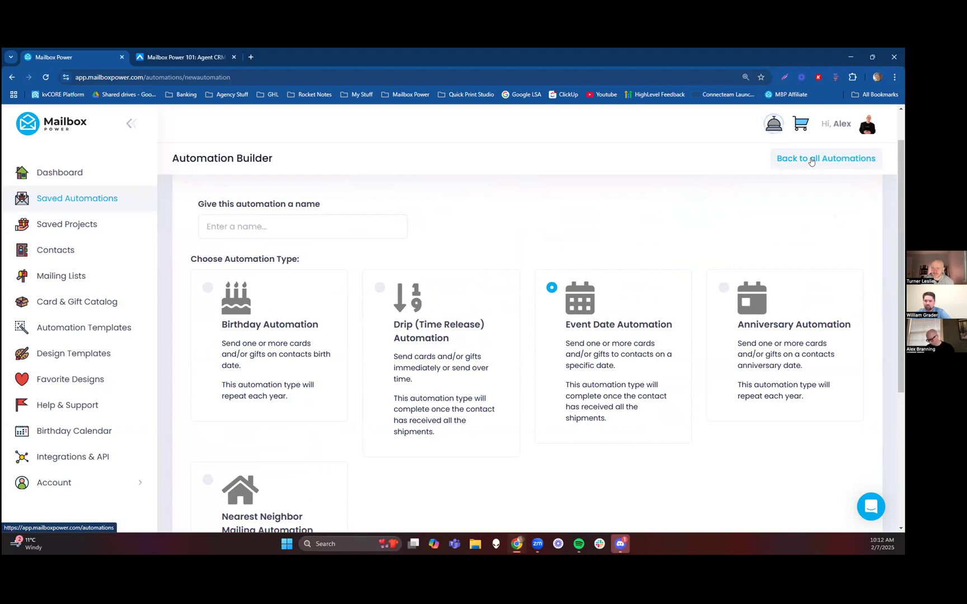
left_click(206, 289)
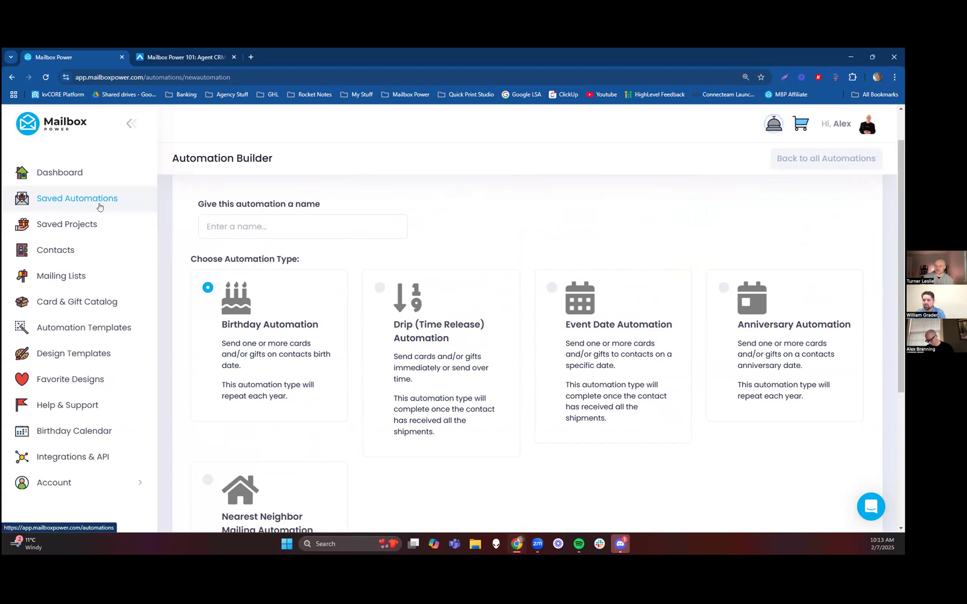
Start creating a new item from the saved projects and browse the product catalog's categories and card products
left_click(86, 225)
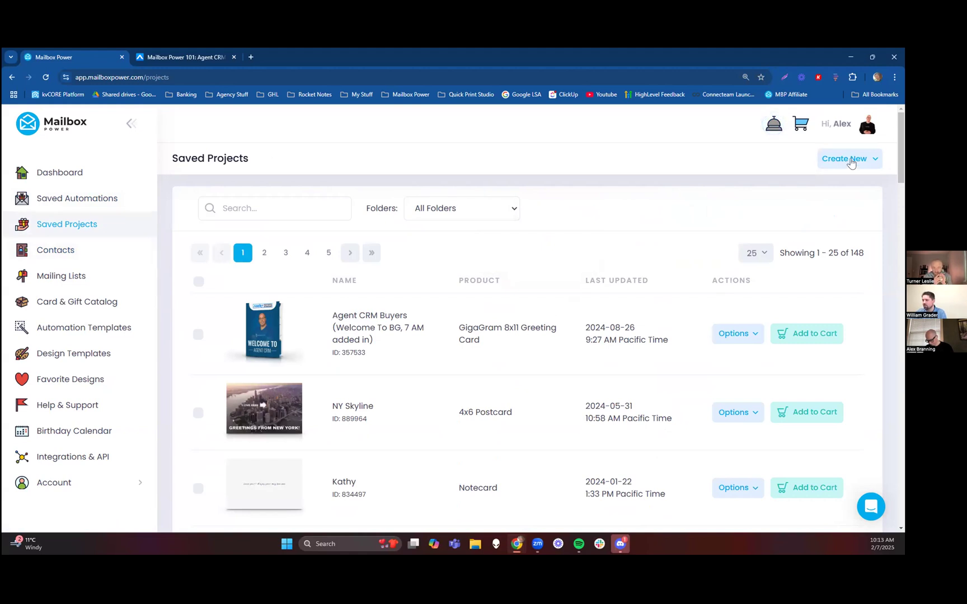
left_click(849, 159)
left_click(831, 187)
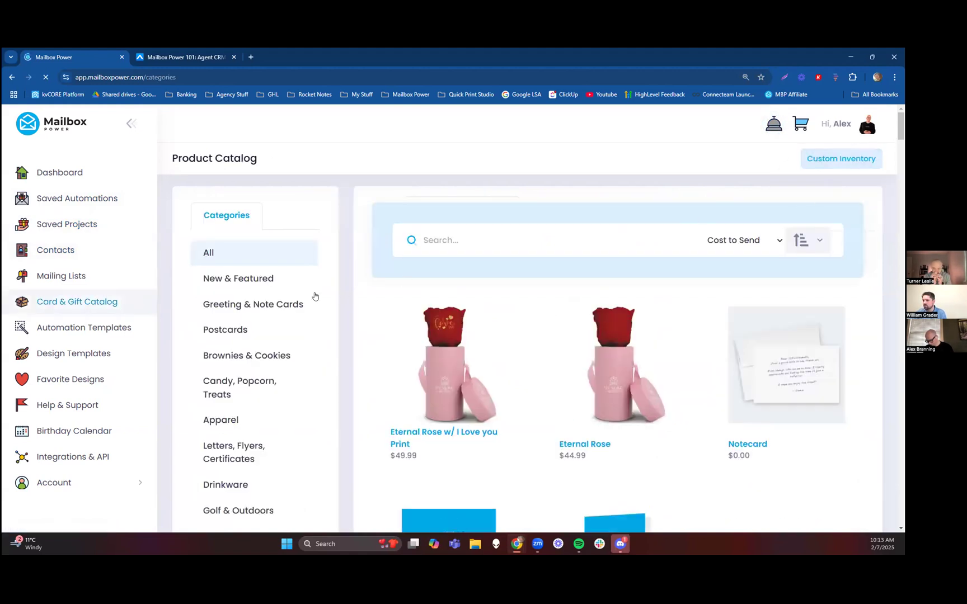
scroll(344, 290, "down", 1)
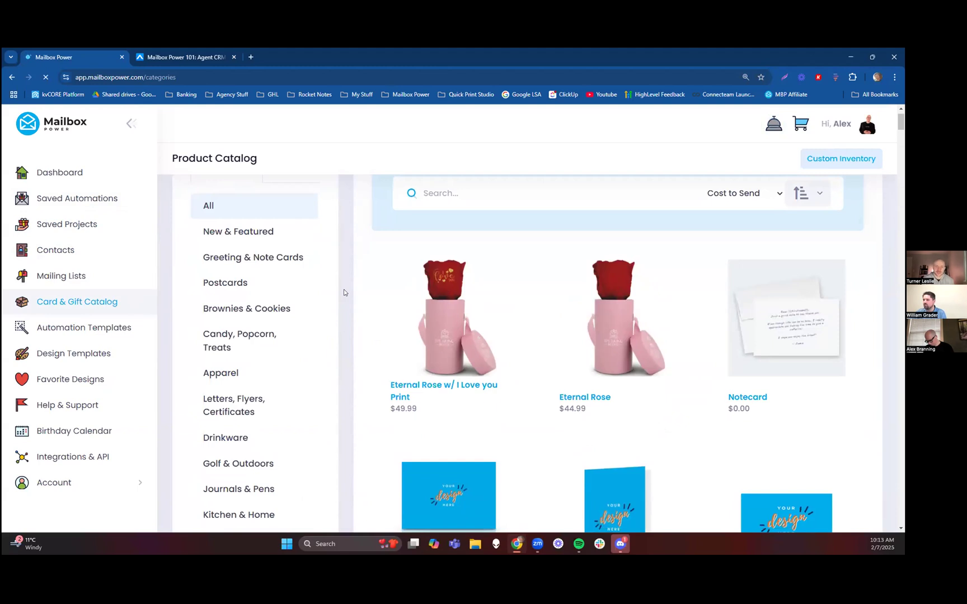
scroll(344, 292, "down", 5)
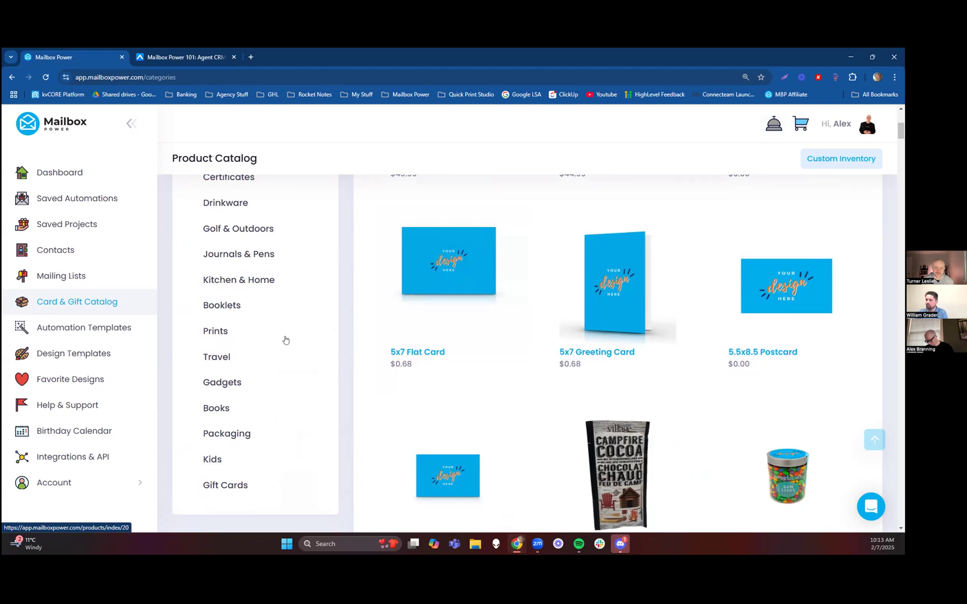
View the product details of the 5x7 Greeting Card and the 5.5x8.5 Postcard, closing each afterwards
mouse_move(607, 314)
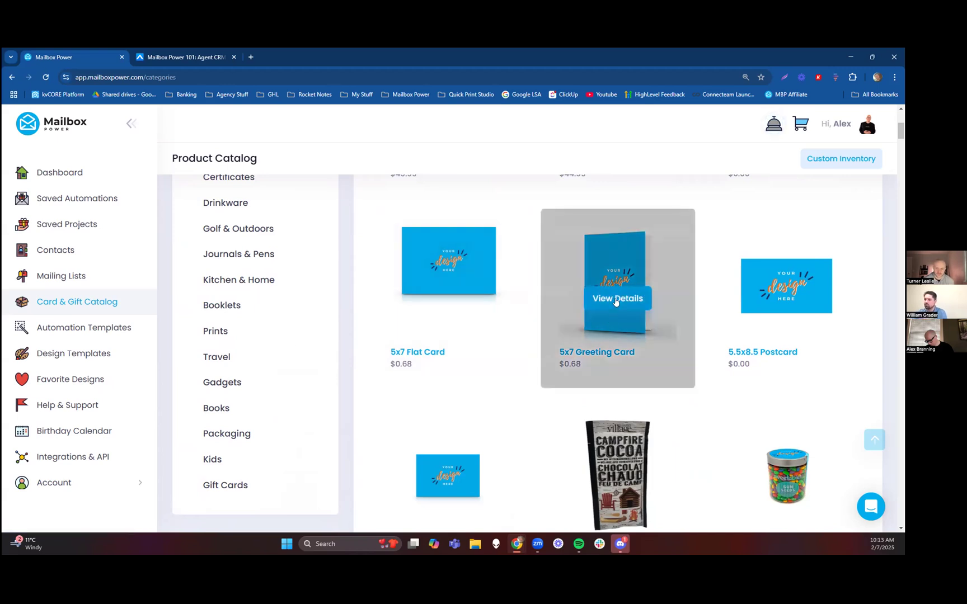
left_click(616, 299)
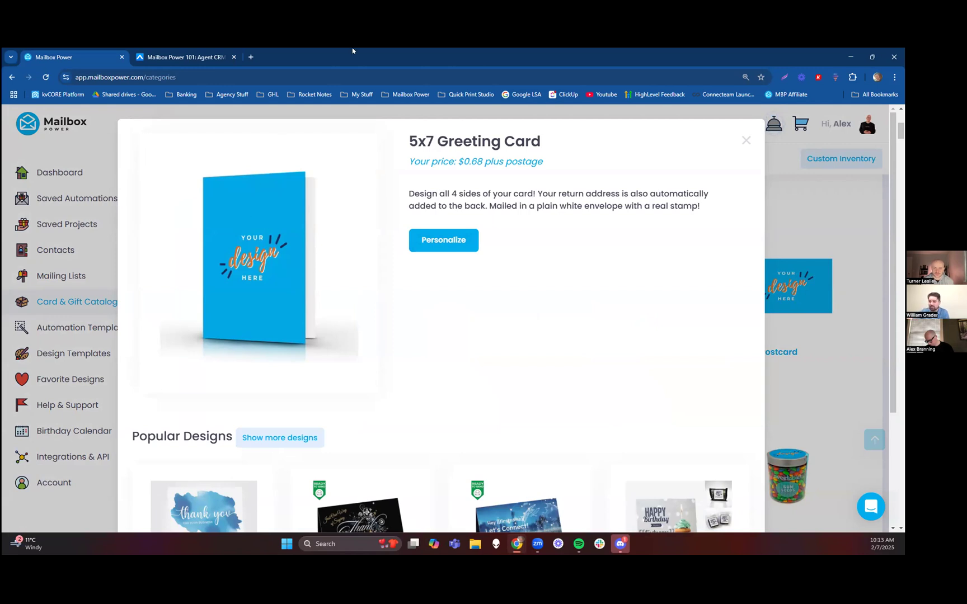
left_click(746, 140)
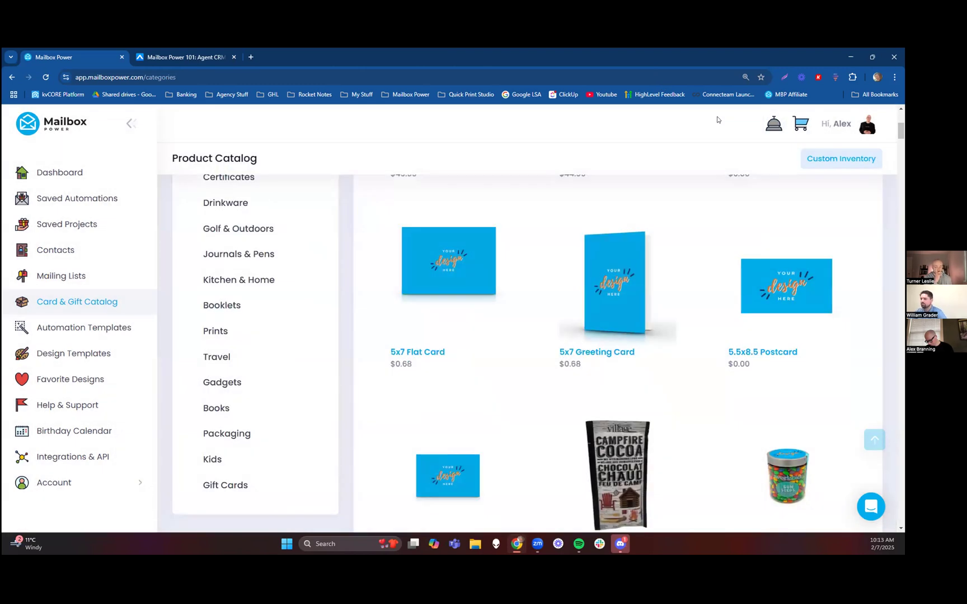
mouse_move(792, 343)
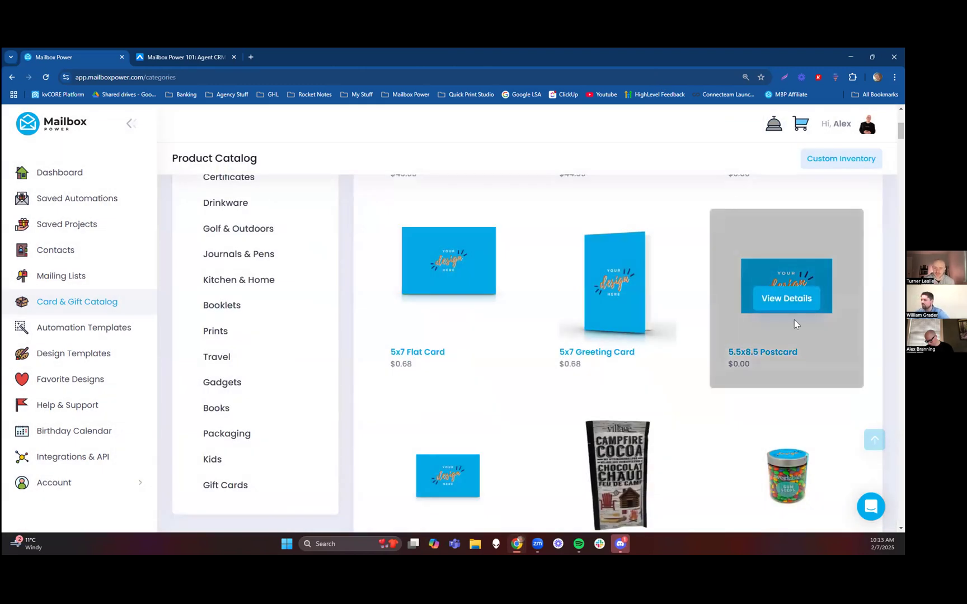
left_click(755, 300)
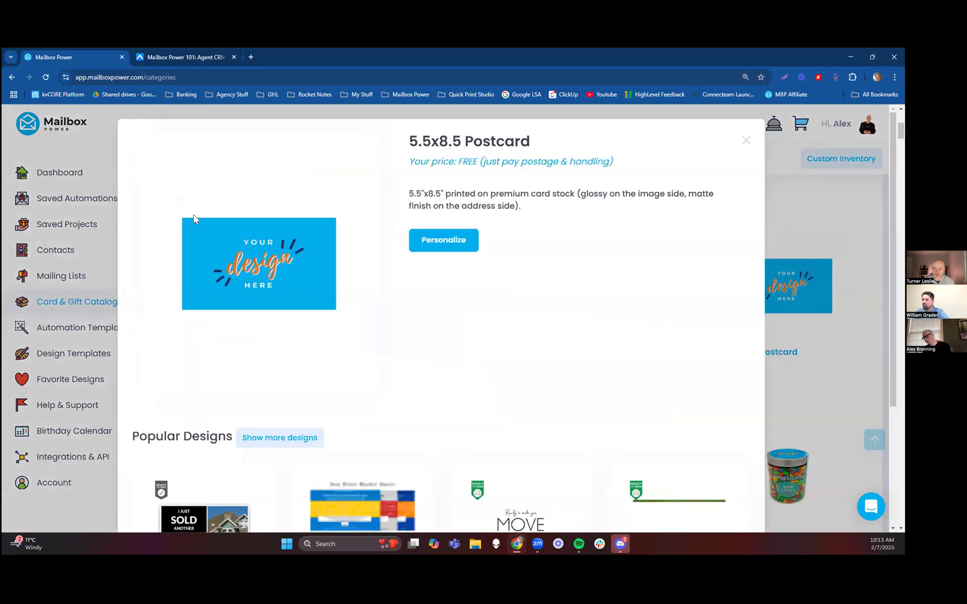
left_click(745, 142)
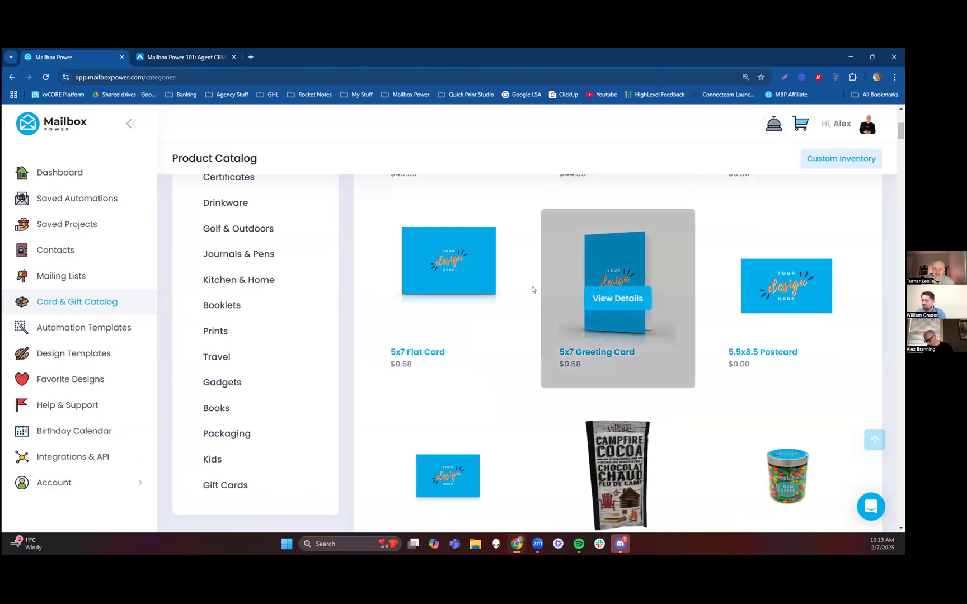
mouse_move(621, 307)
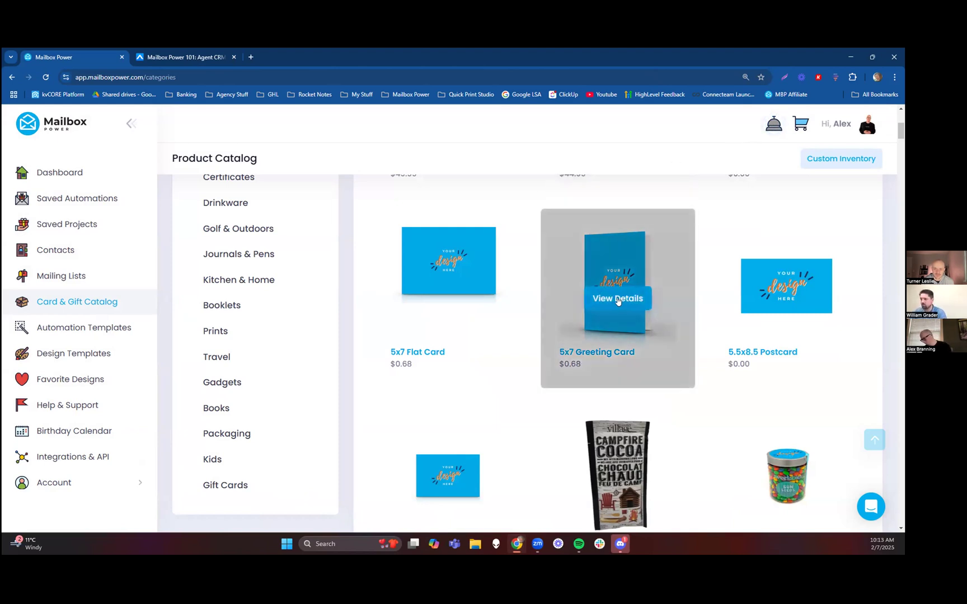
Review the 5x7 Greeting Card's product details and close them
left_click(615, 297)
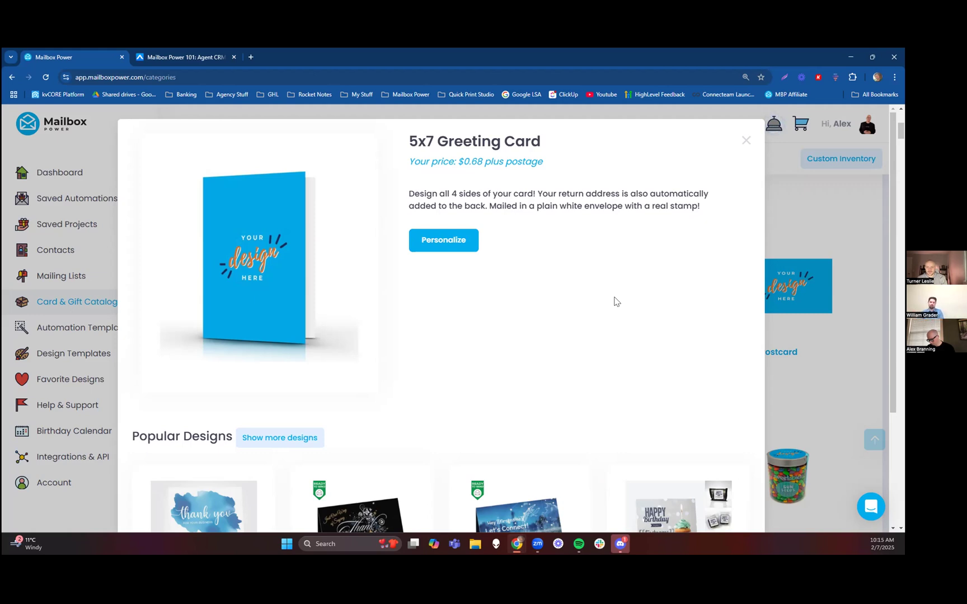
left_click(745, 140)
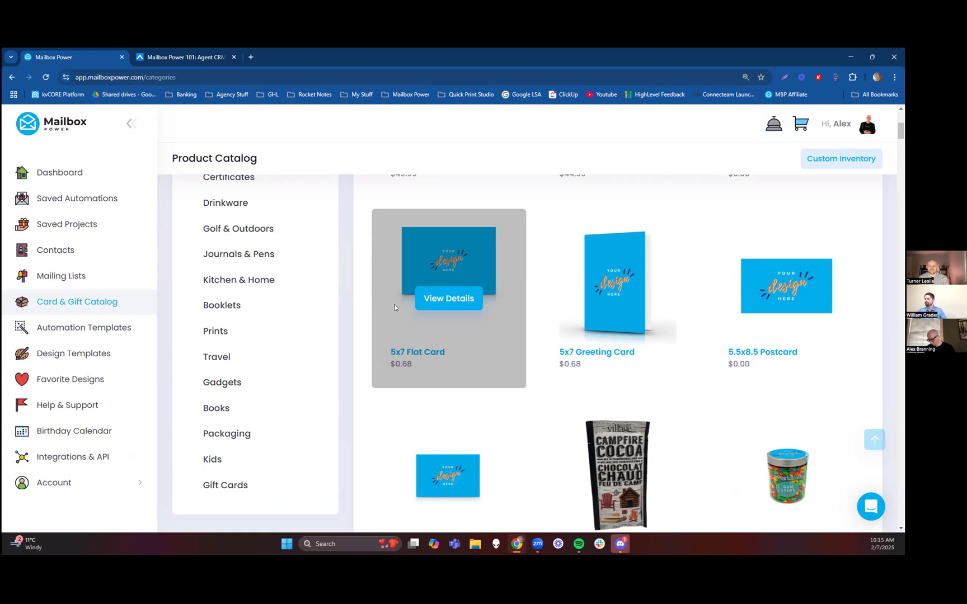
Start ordering a custom mailing list that targets individuals with the Consumer - Direct Mail option
left_click(91, 278)
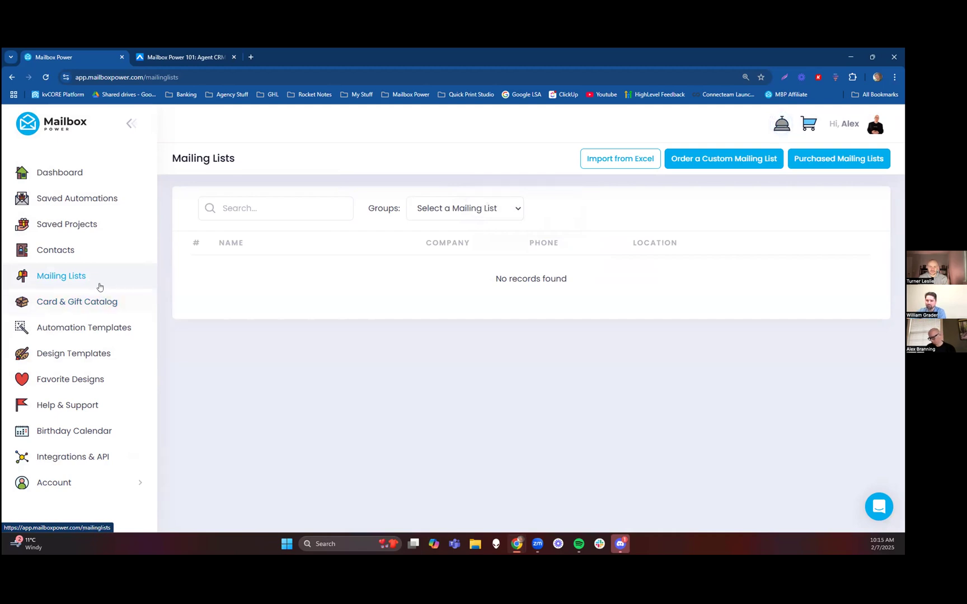
left_click(722, 161)
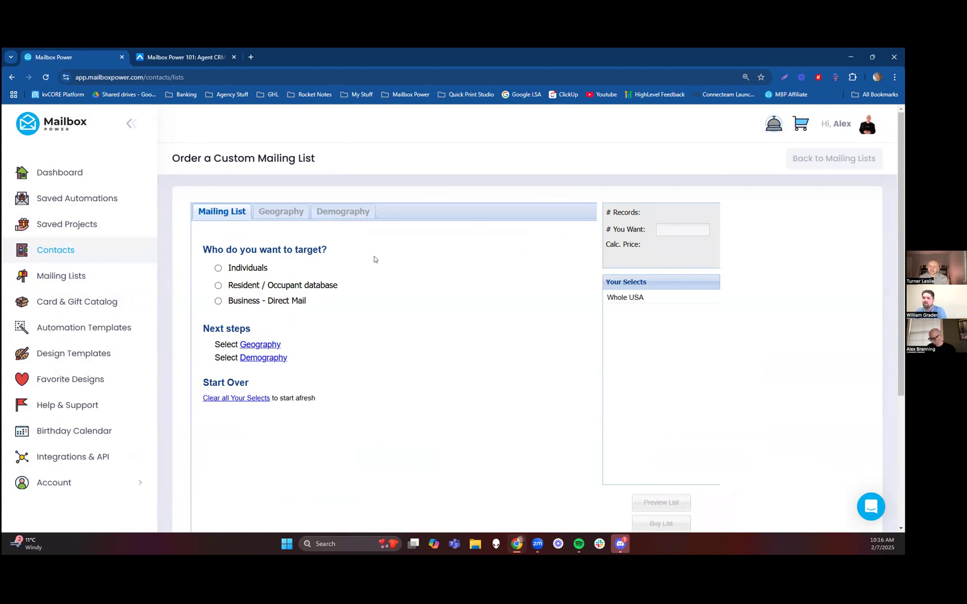
left_click(236, 270)
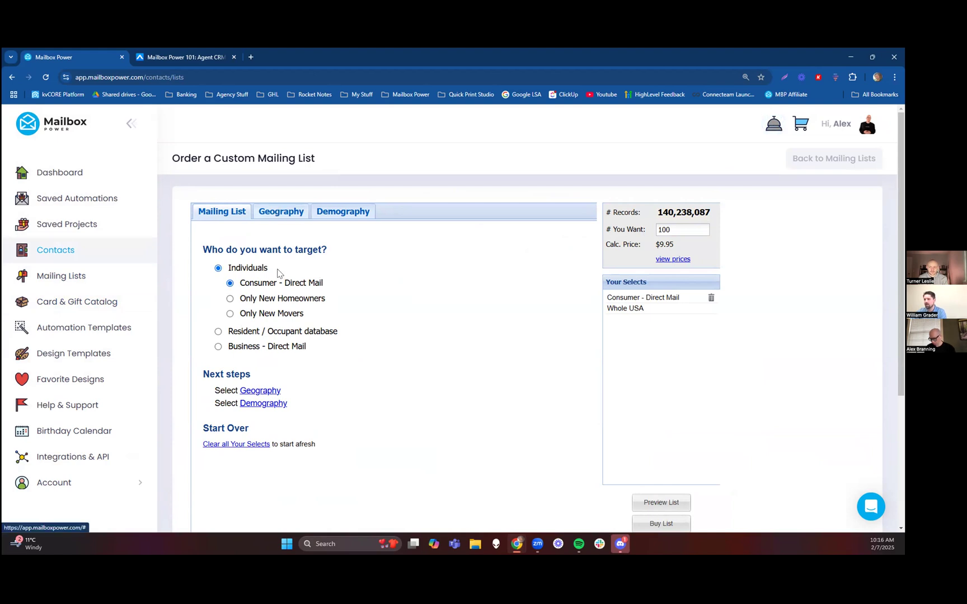
Limit the mailing list's geography to the zip code 85326, AZ
left_click(281, 212)
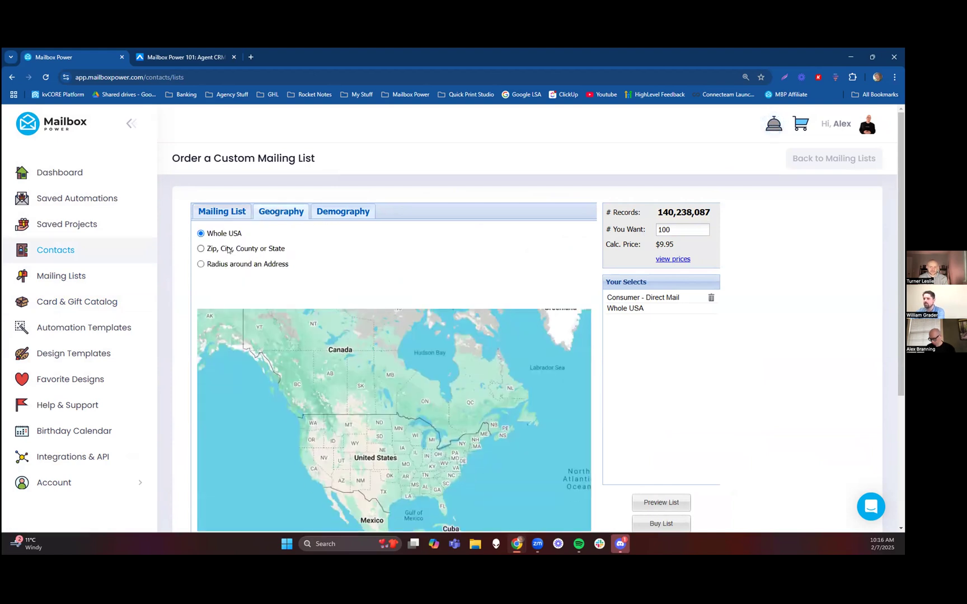
left_click(229, 249)
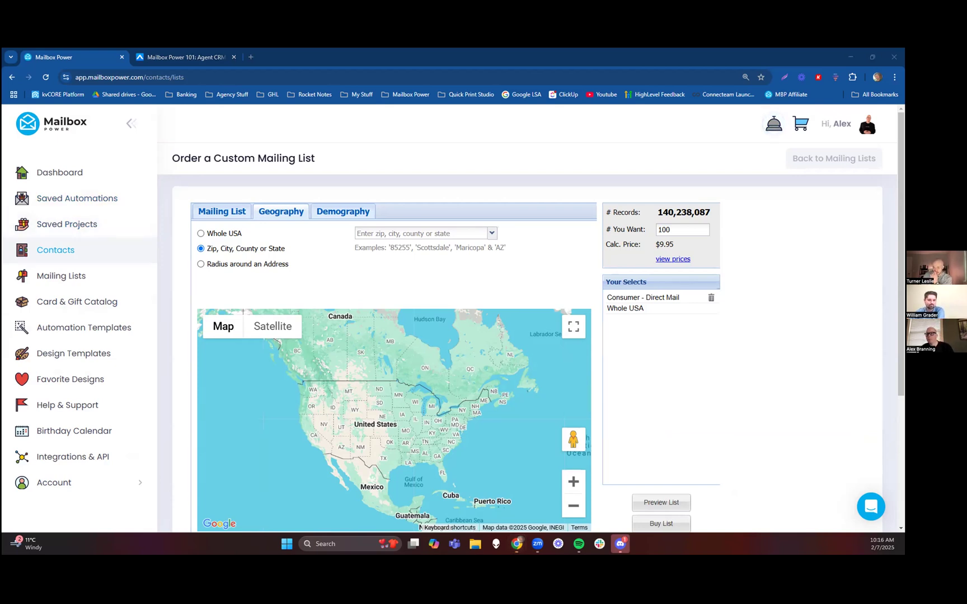
left_click(410, 234)
type("85326")
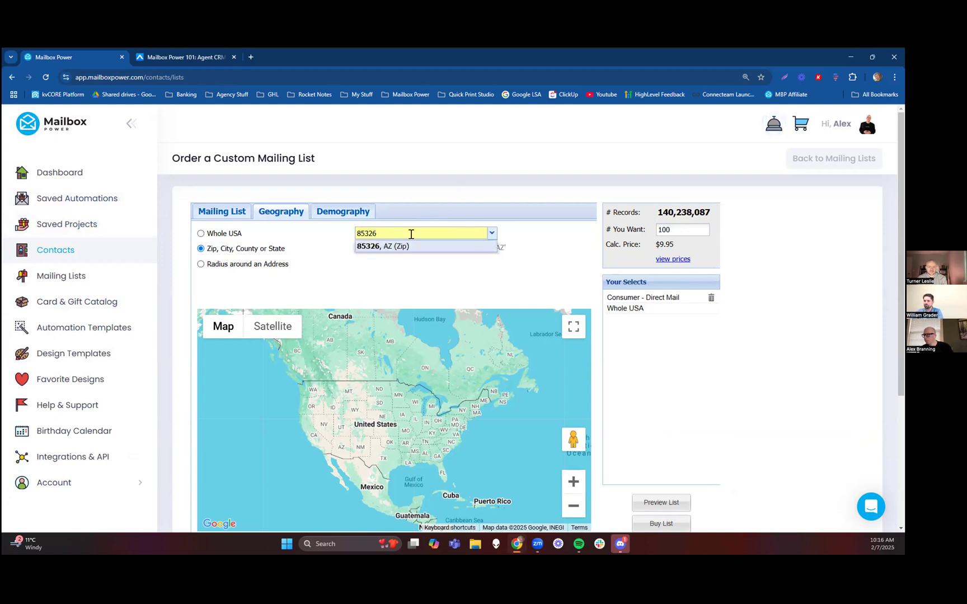
left_click(407, 247)
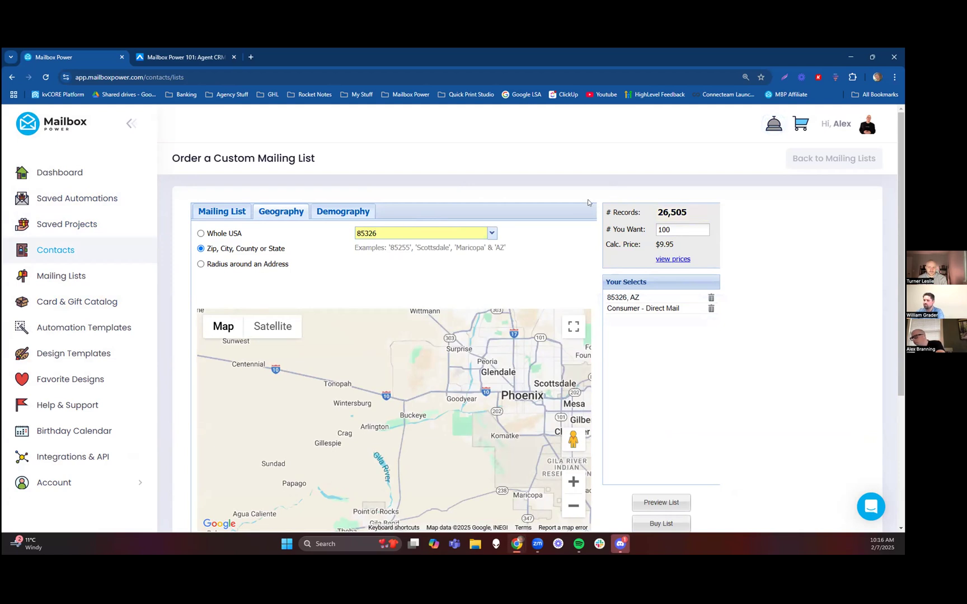
Restrict the list's household demographics to homeowners with an income starting from $100,000
left_click(337, 213)
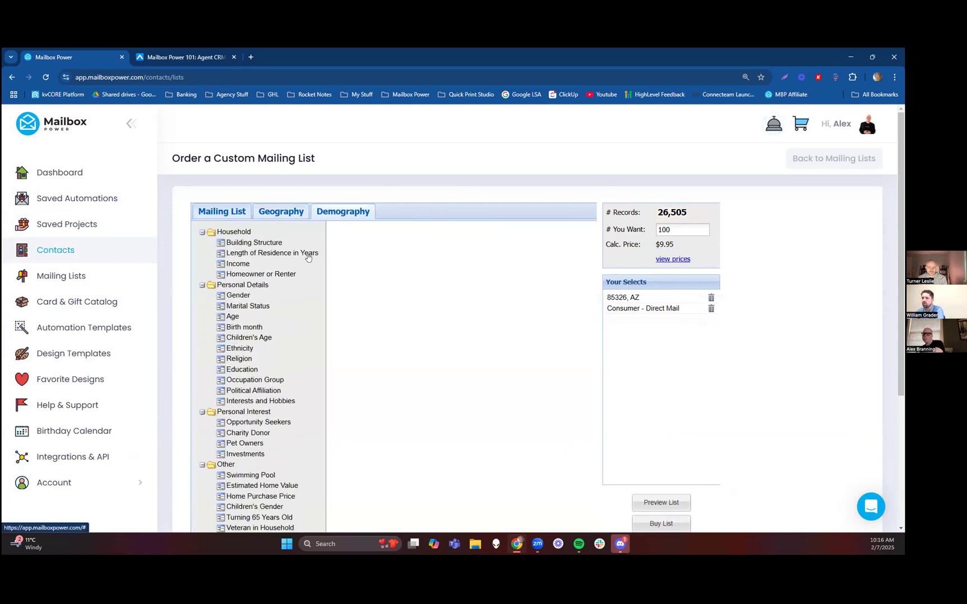
left_click(240, 233)
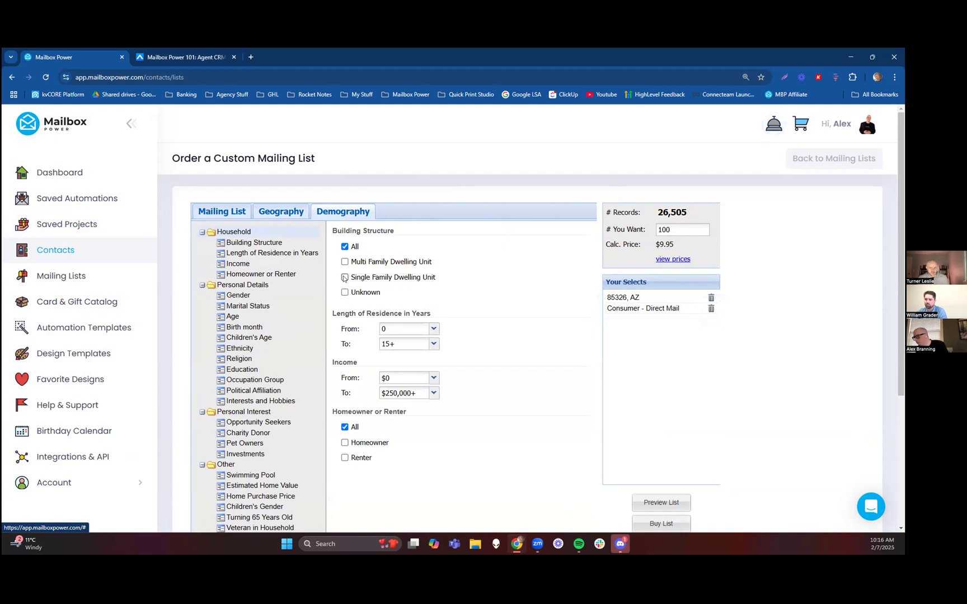
left_click(433, 379)
scroll(406, 510, "down", 3)
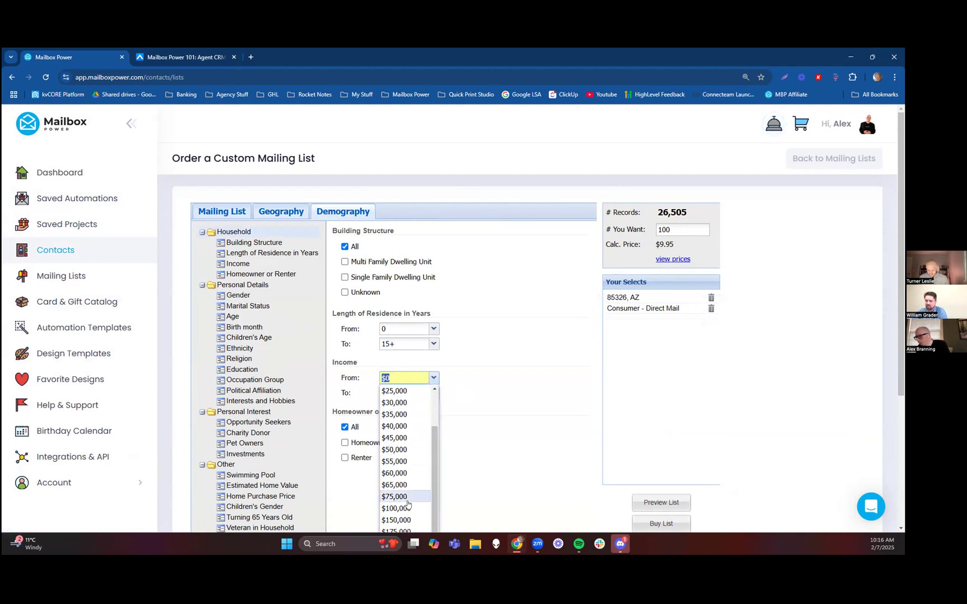
left_click(404, 510)
left_click(344, 443)
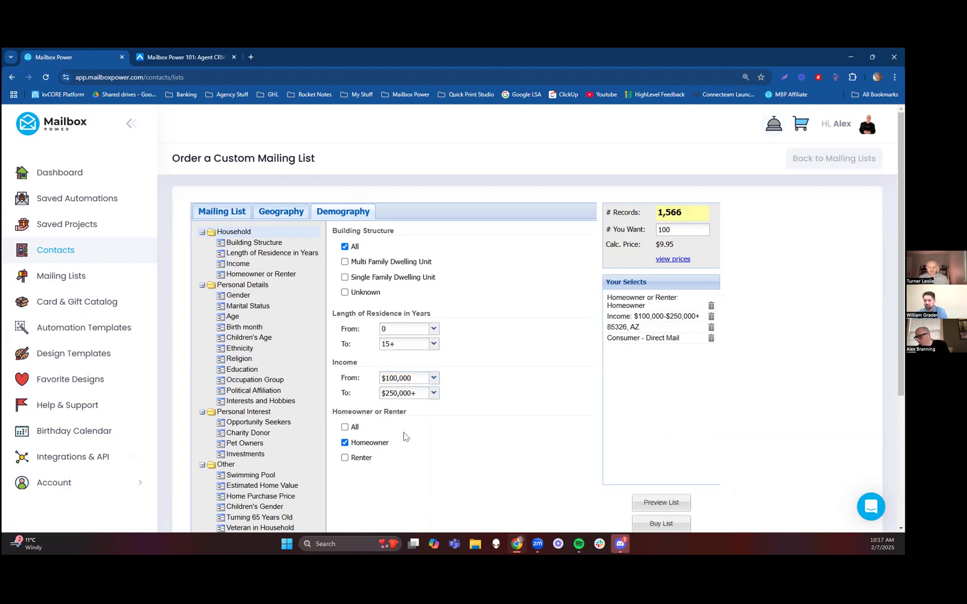
Filter the list to people turning 65 years old in July, August and September 2025
left_click(223, 474)
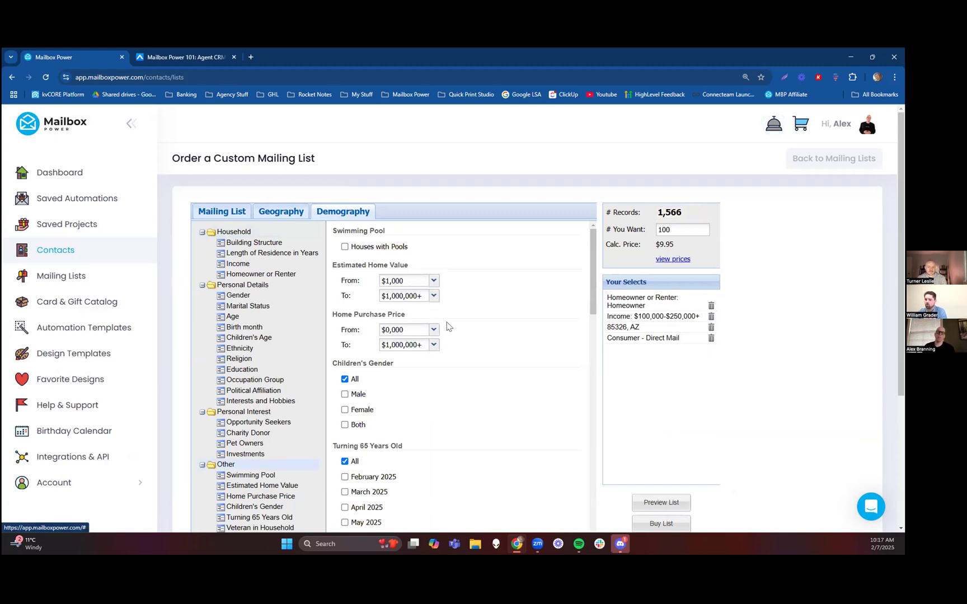
scroll(441, 330, "down", 3)
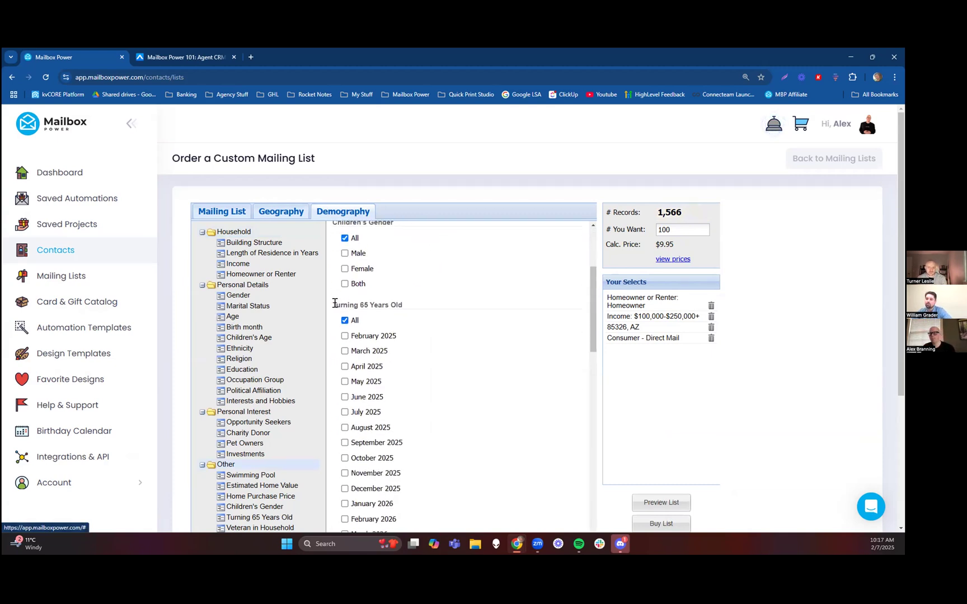
left_click_drag(332, 305, 404, 305)
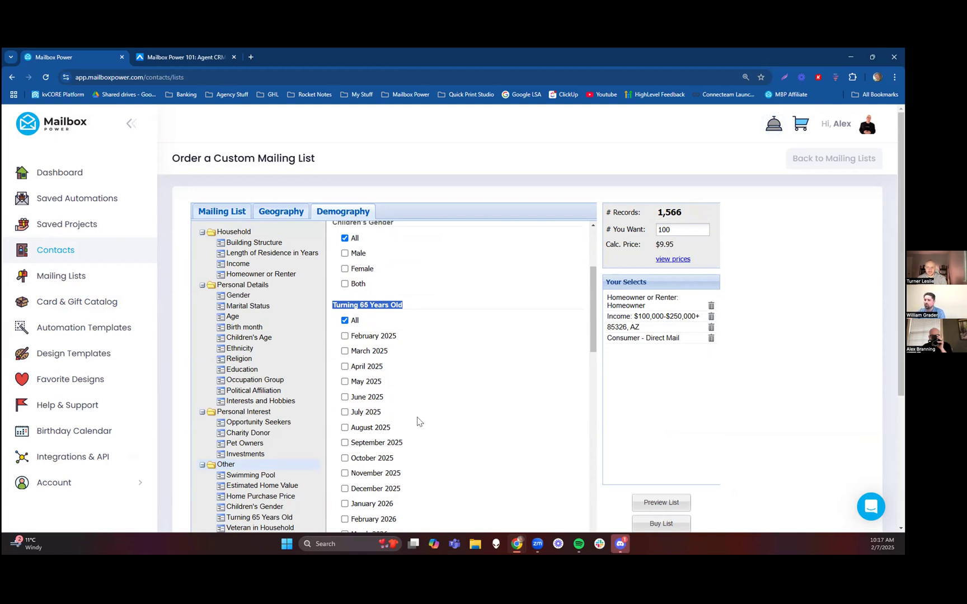
scroll(419, 421, "down", 1)
left_click(345, 366)
left_click(344, 381)
left_click(345, 396)
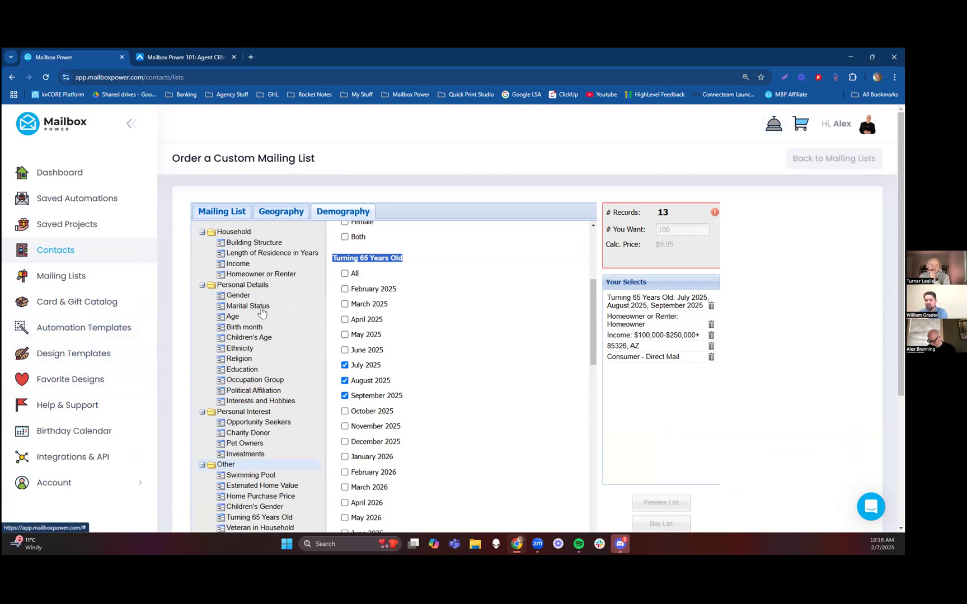
Look at the Personal Details demographic filters and highlight the Age heading
left_click(221, 287)
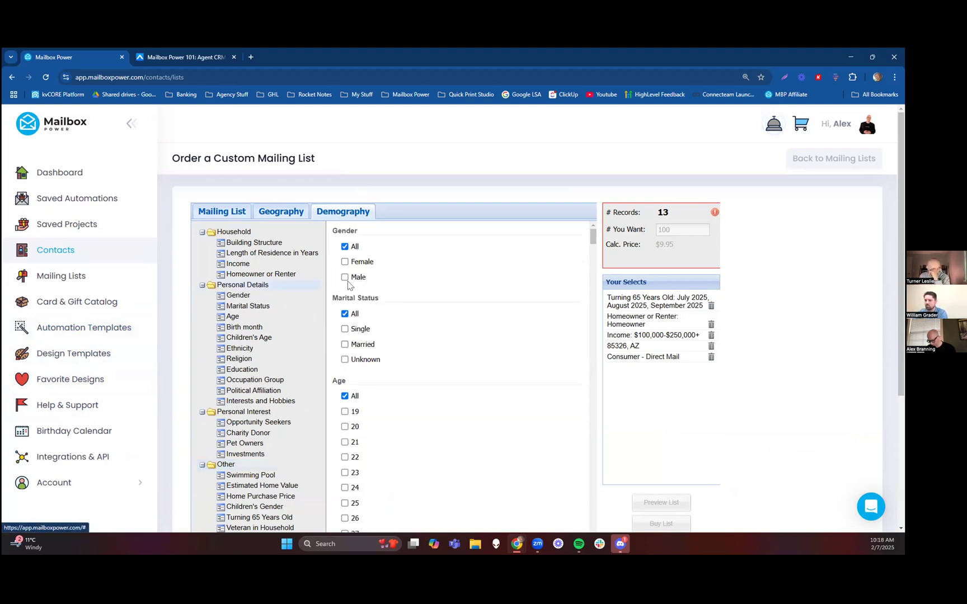
double_click(364, 382)
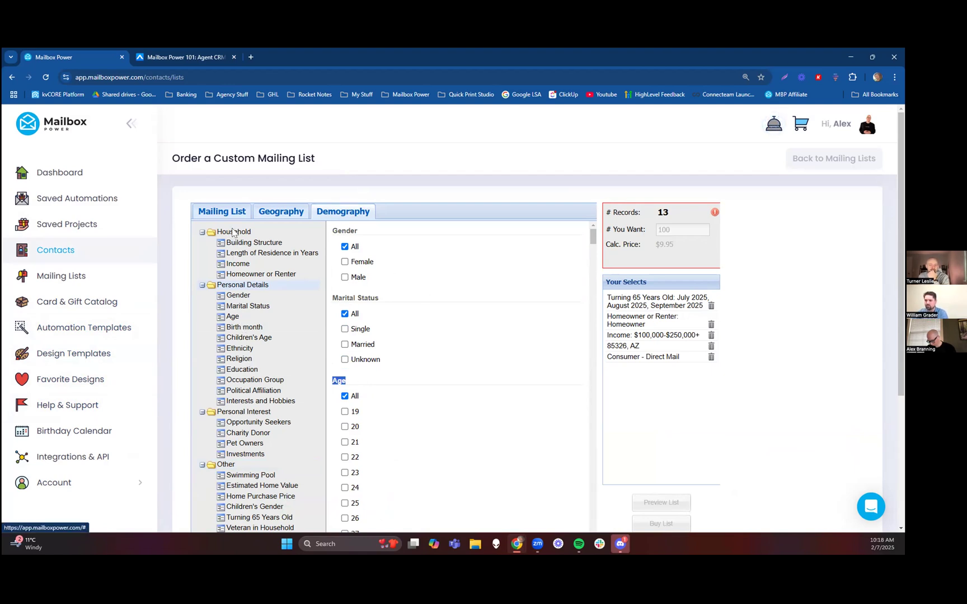
Return to the card and gift catalog and browse through its cards, treats, drinkware and other gifts
left_click(81, 306)
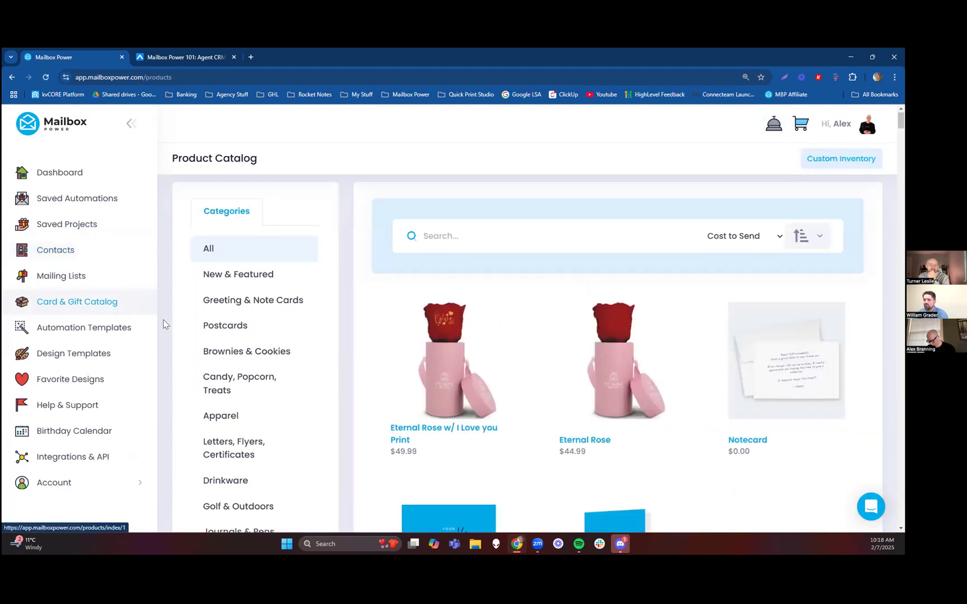
scroll(166, 325, "down", 3)
scroll(164, 324, "down", 3)
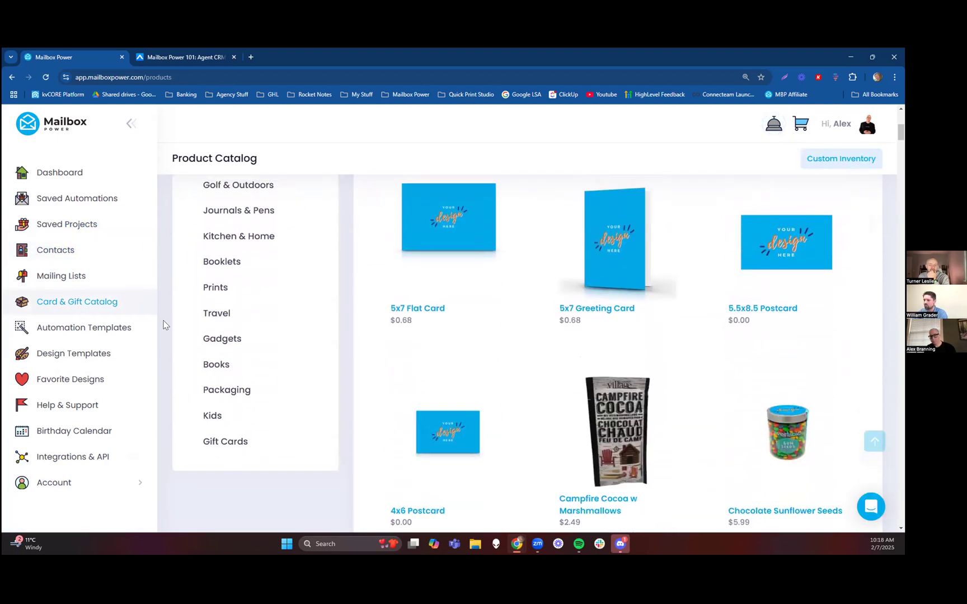
scroll(164, 326, "up", 1)
scroll(164, 328, "down", 5)
scroll(163, 333, "down", 15)
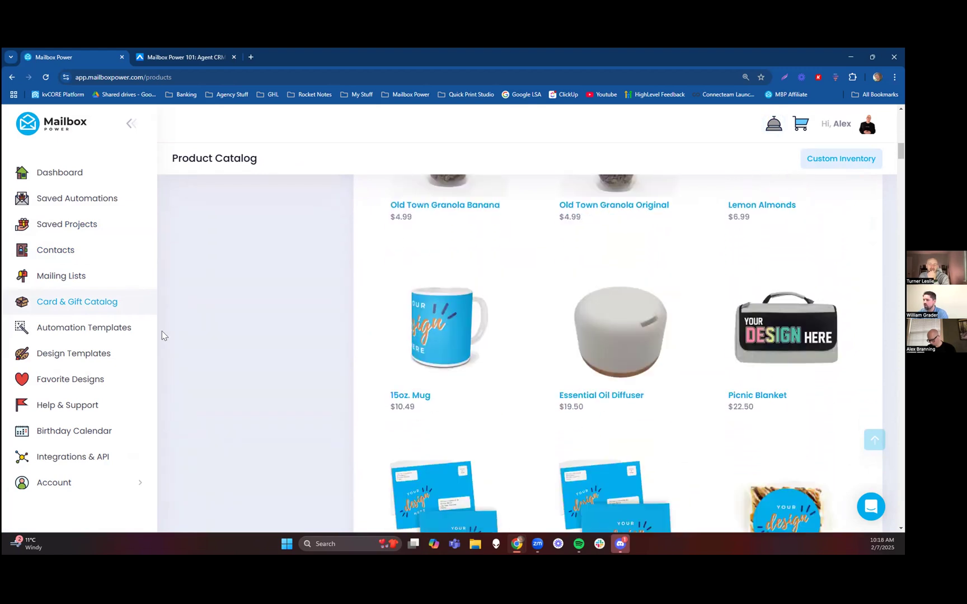
scroll(162, 341, "down", 4)
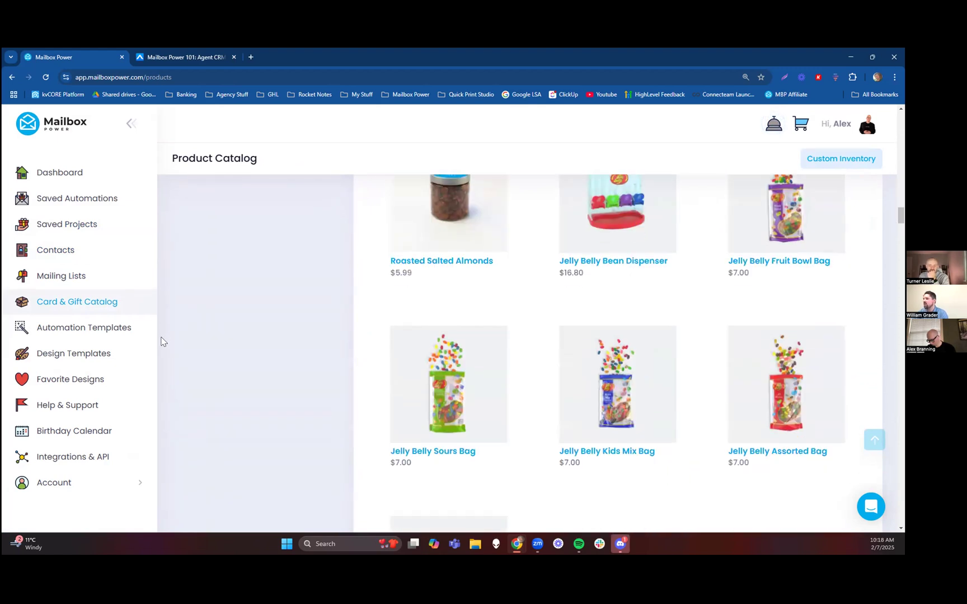
scroll(162, 341, "up", 8)
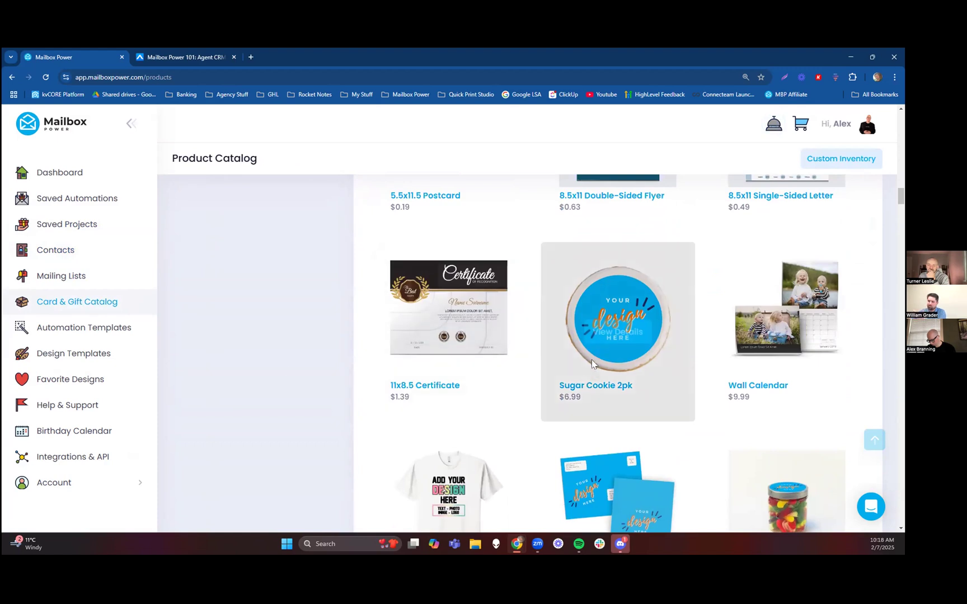
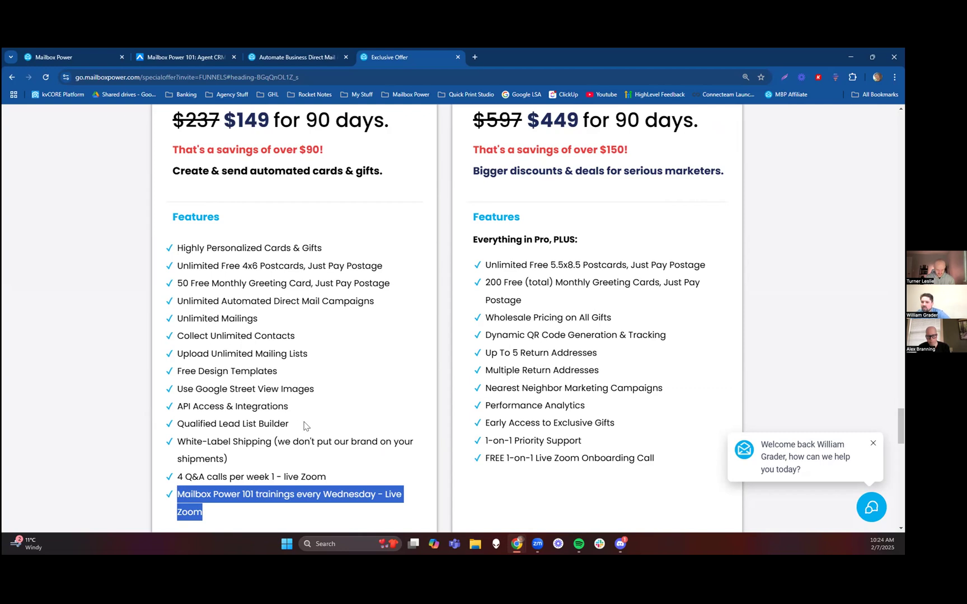
Review the Pro plan's features on the Exclusive Offer page, highlighting API Access & Integrations
left_click_drag(291, 412, 176, 414)
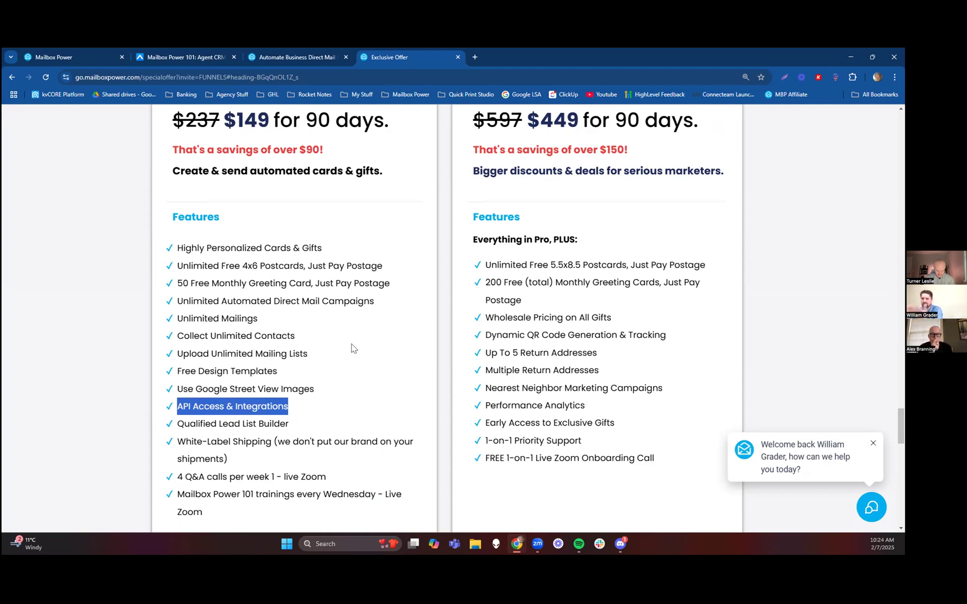
scroll(336, 314, "up", 1)
scroll(420, 336, "down", 2)
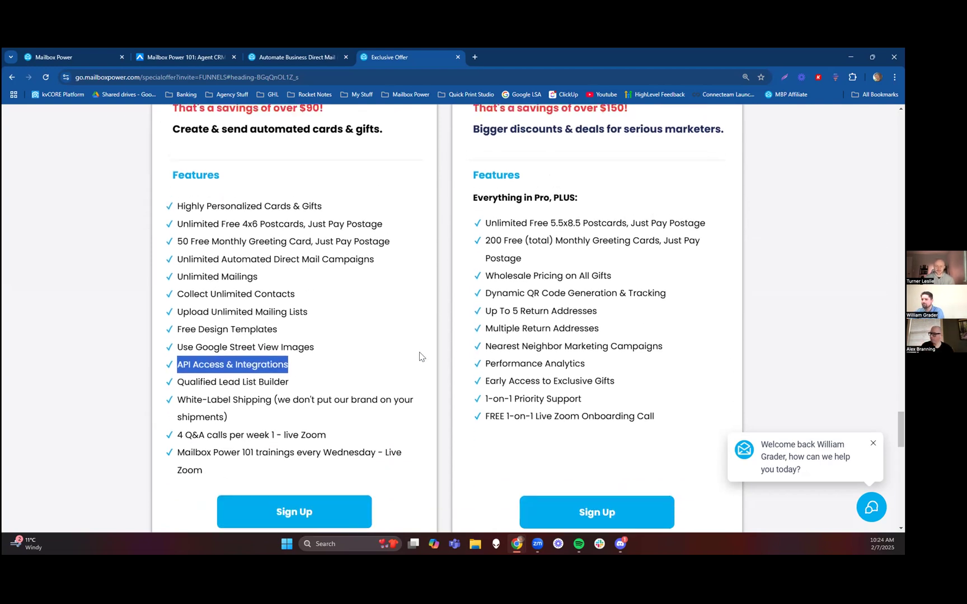
scroll(425, 355, "up", 4)
scroll(443, 356, "down", 1)
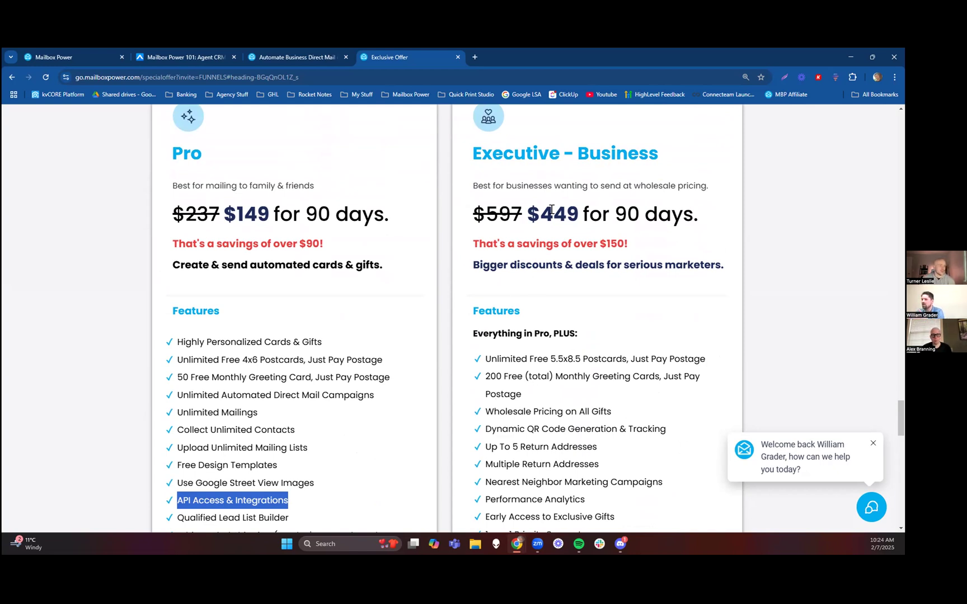
Highlight the savings amount of the Executive - Business plan and clear the highlight
left_click_drag(597, 245, 633, 246)
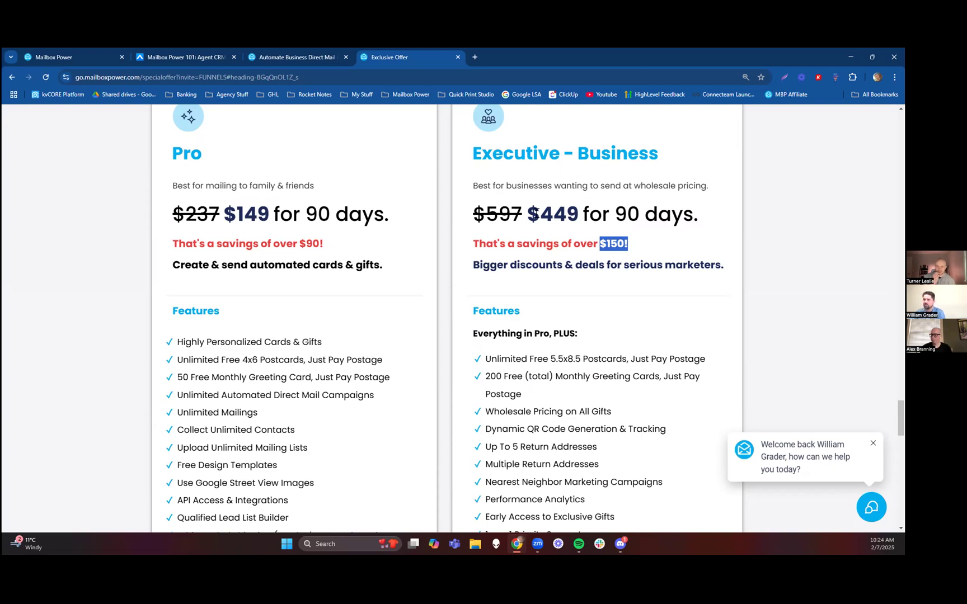
left_click(559, 257)
scroll(549, 263, "down", 2)
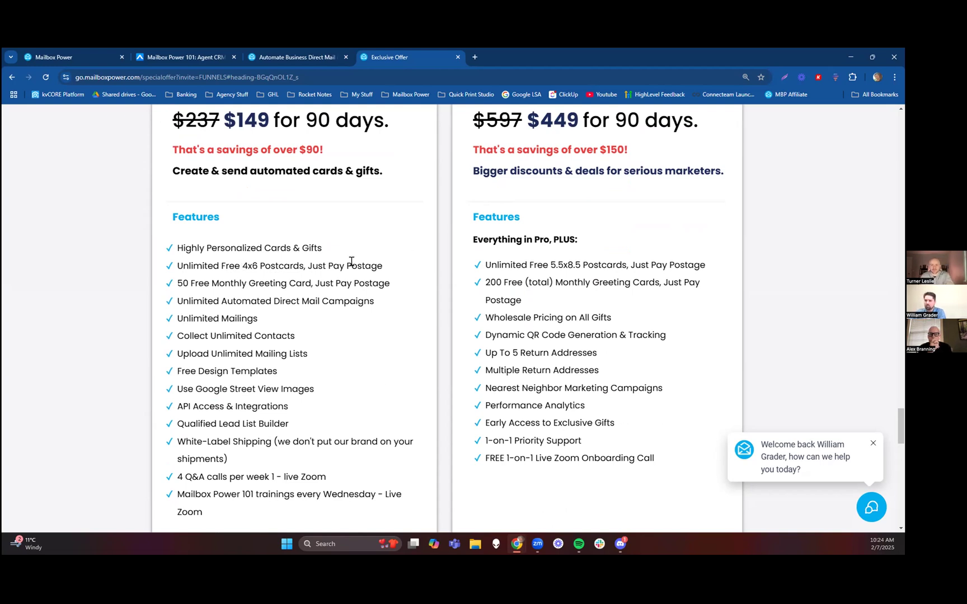
Compare both plans' free postcard and greeting card features, then highlight Executive's Dynamic QR Code Generation & Tracking
left_click_drag(378, 265, 178, 250)
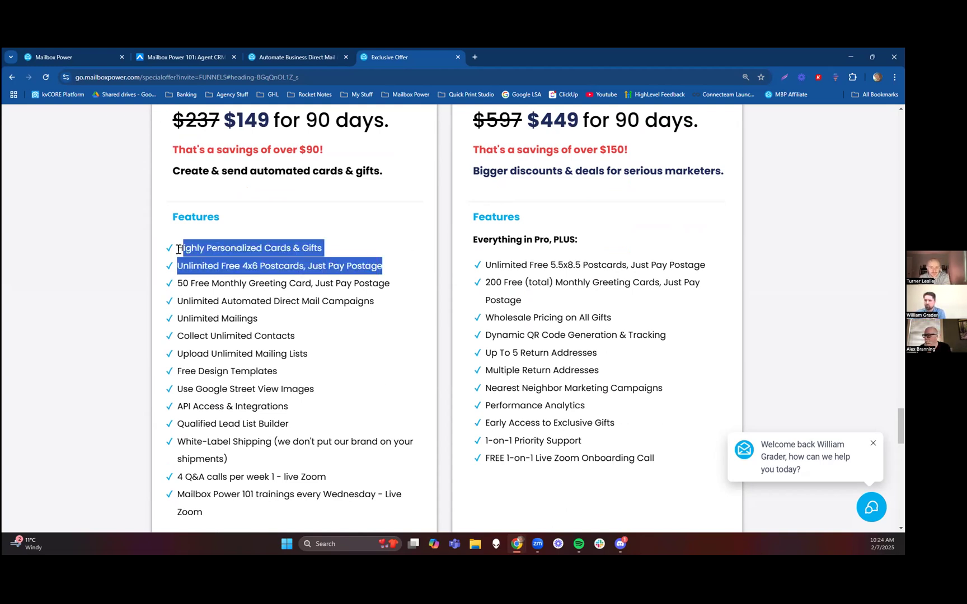
left_click(527, 267)
left_click_drag(485, 265, 626, 261)
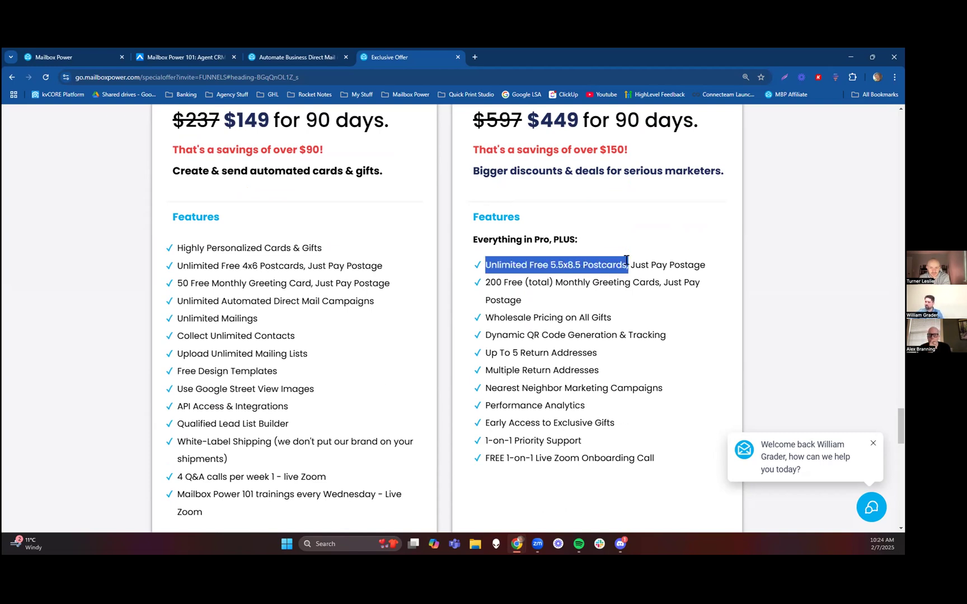
left_click_drag(486, 282, 565, 282)
left_click(565, 281)
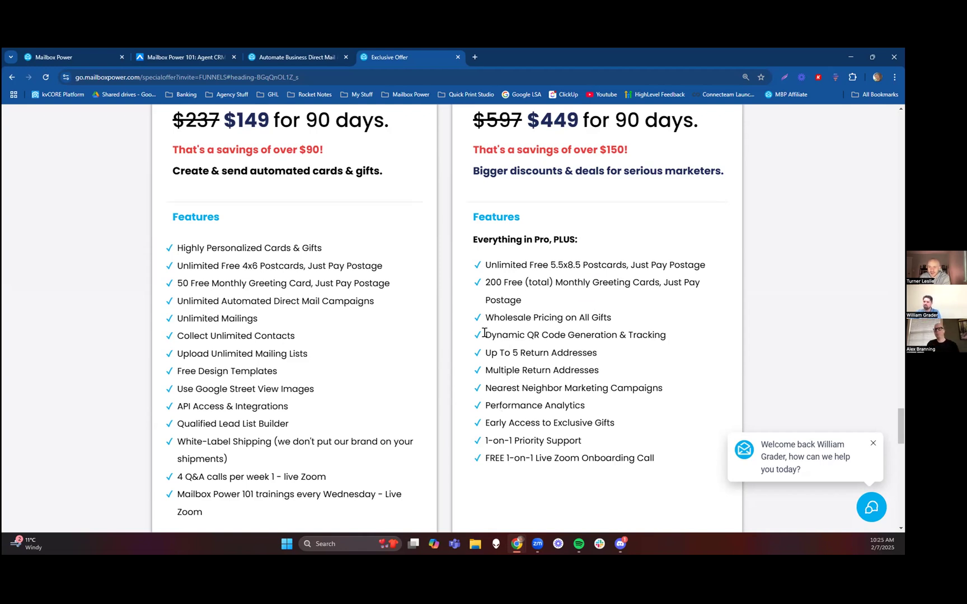
left_click_drag(483, 335, 669, 336)
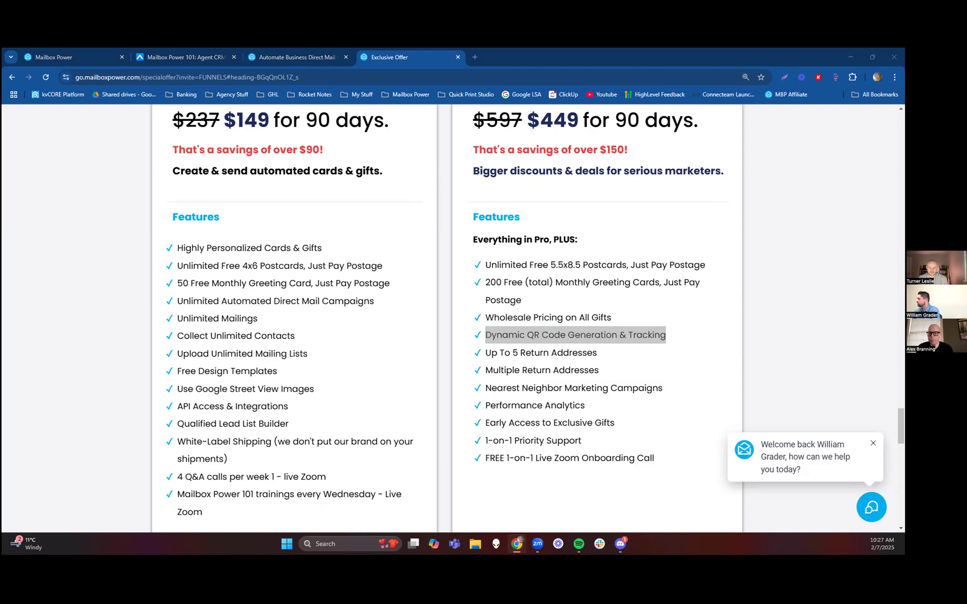
Bring up the Insurance Automations design folder shared from Mailbox Power
left_click_drag(426, 56, 509, 57)
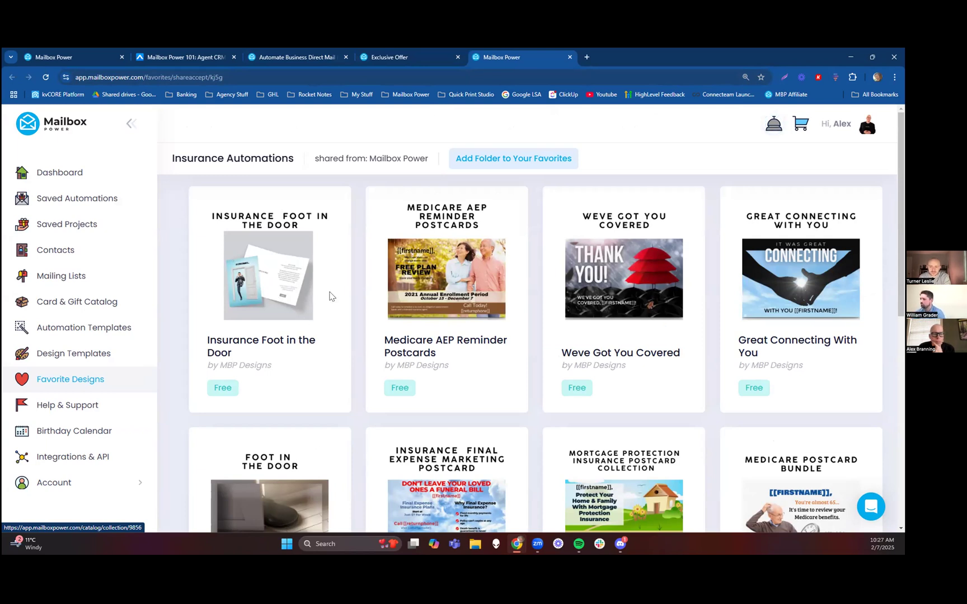
View the Insurance Foot in the Door automation, review the Medicare AEP Reminder Postcards sequence, and return to the shared folder
left_click(271, 281)
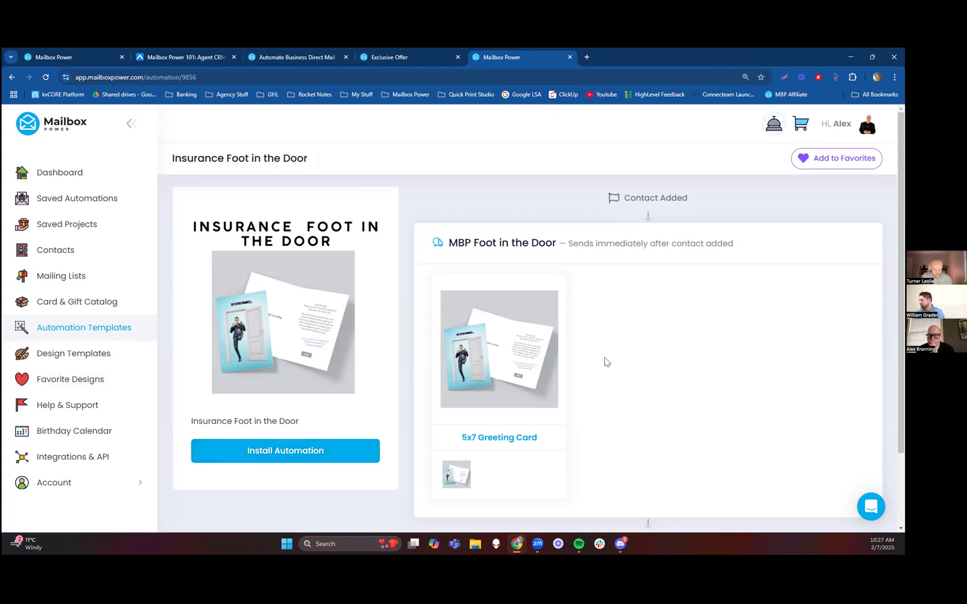
key("alt+Left")
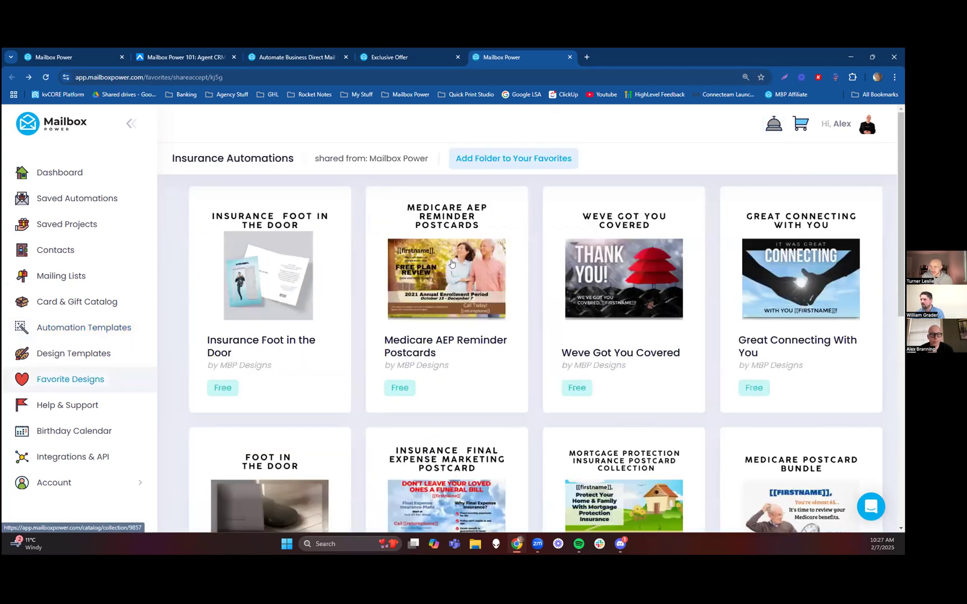
left_click(451, 267)
scroll(404, 282, "down", 5)
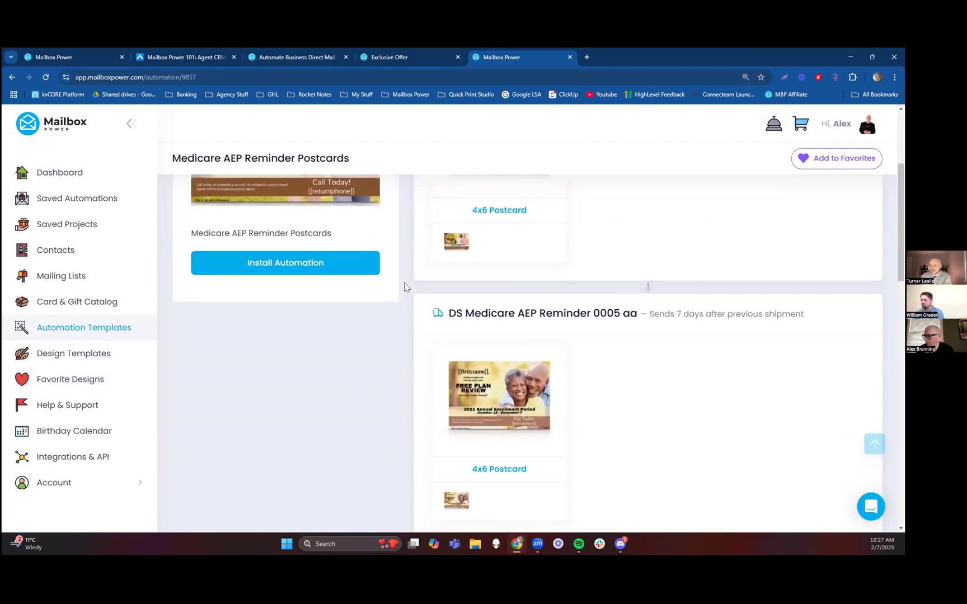
scroll(405, 287, "down", 12)
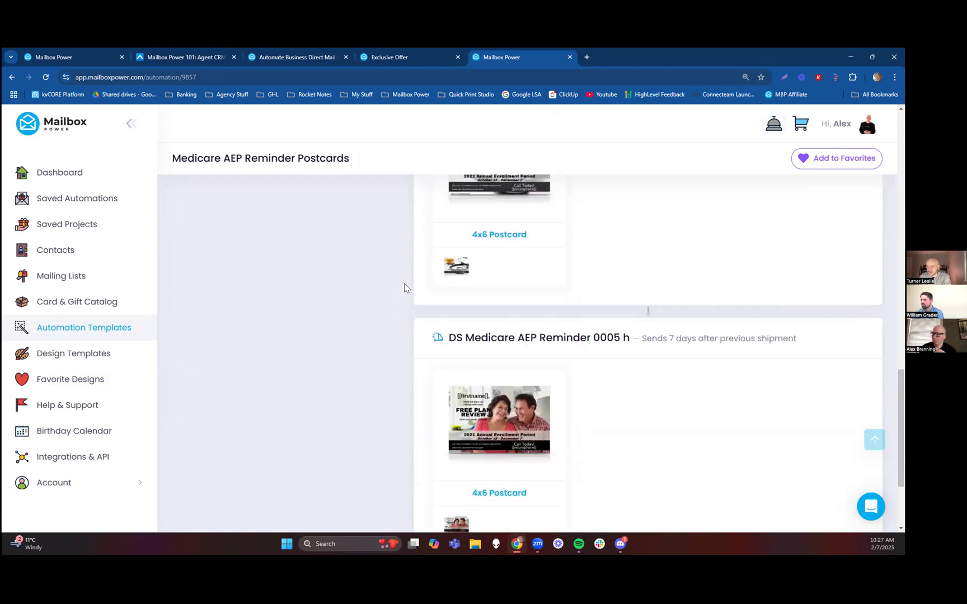
scroll(404, 287, "up", 18)
key("alt+Left")
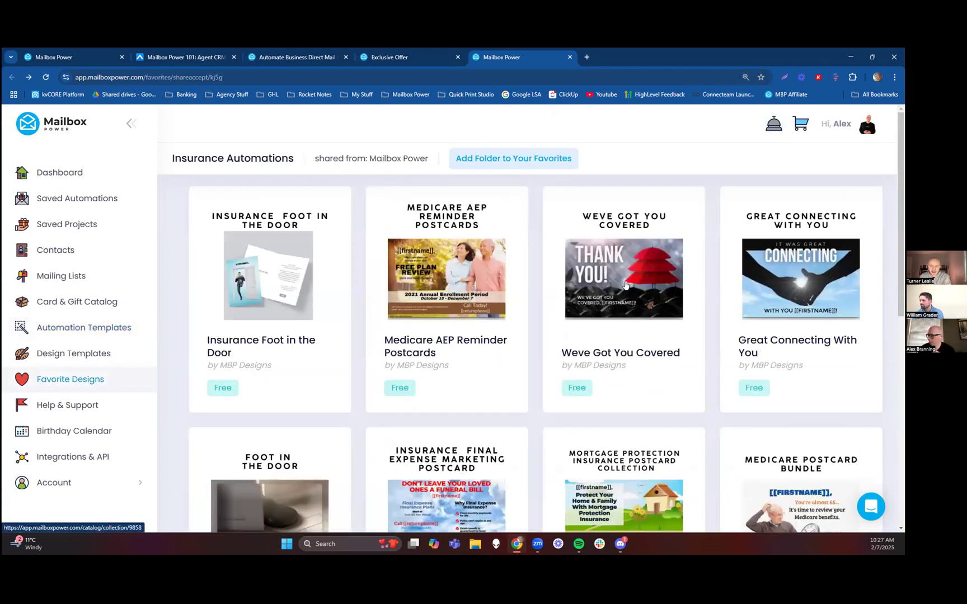
Review the Weve Got You Covered automation's mailing sequence and go back to the Insurance Automations folder
left_click(627, 284)
scroll(503, 324, "down", 4)
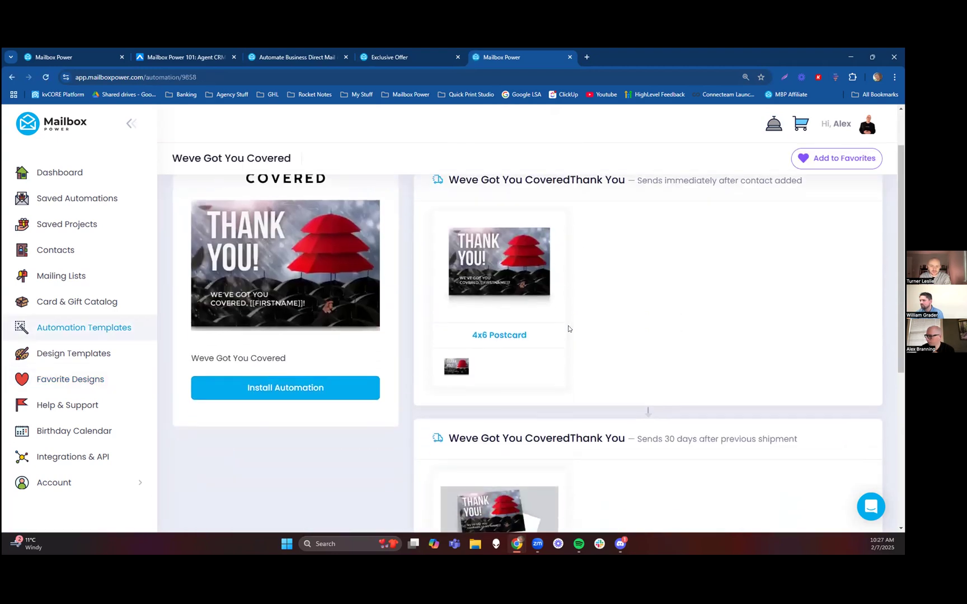
key("alt+Left")
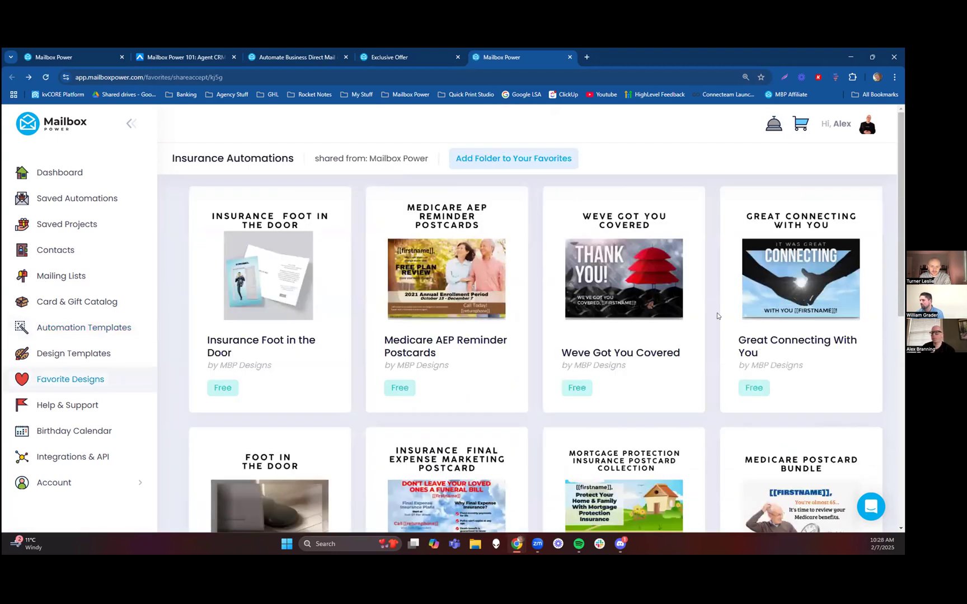
Look through the remaining Insurance Automations designs, down to Final Expense Insurance Coverage Complimentary, and return to the start of the folder
scroll(509, 280, "down", 4)
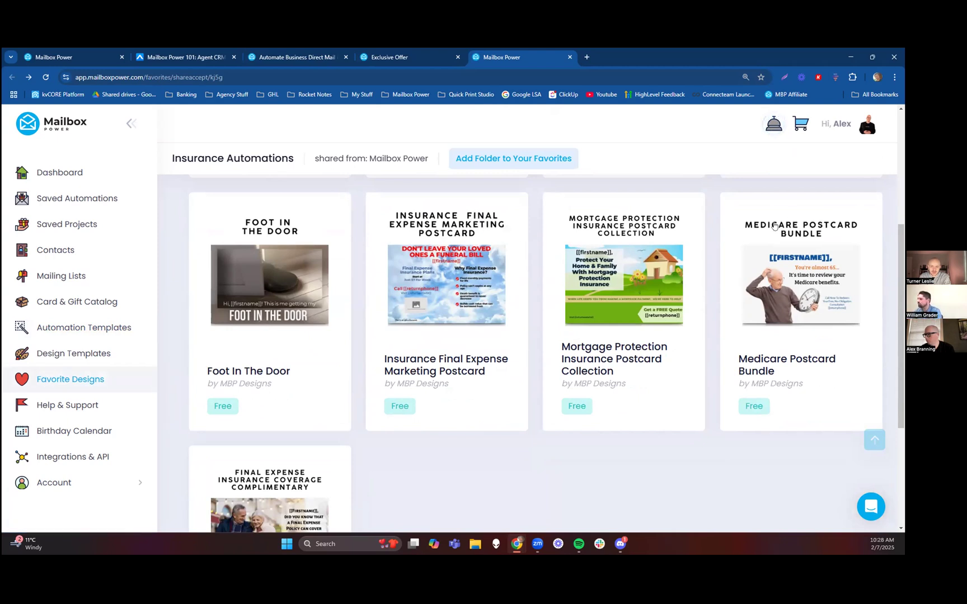
scroll(710, 224, "down", 3)
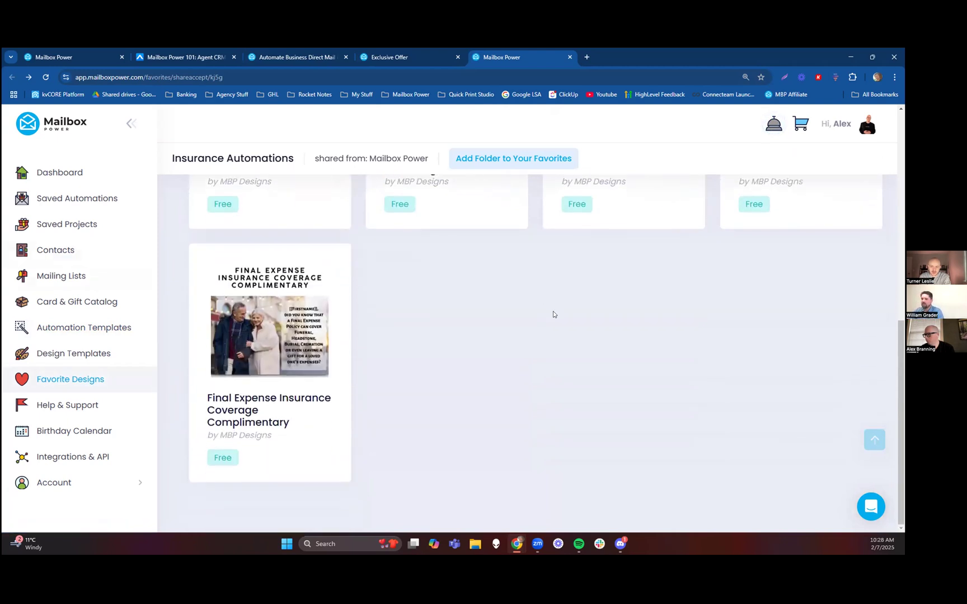
scroll(392, 296, "up", 6)
scroll(448, 224, "down", 1)
scroll(486, 161, "up", 1)
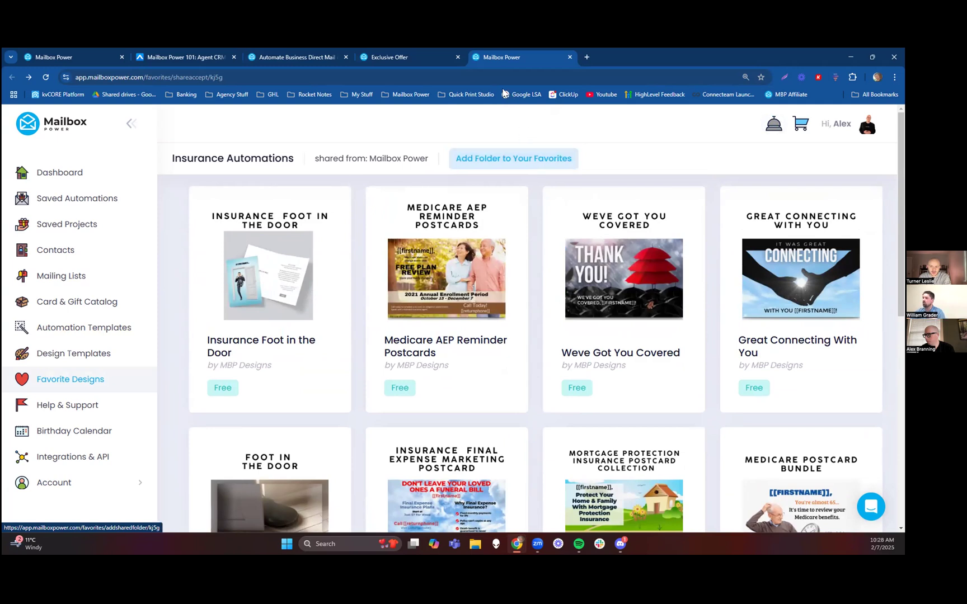
Switch to the Mailbox Power 101 course page on Branning Library to show its course curriculum
left_click(182, 56)
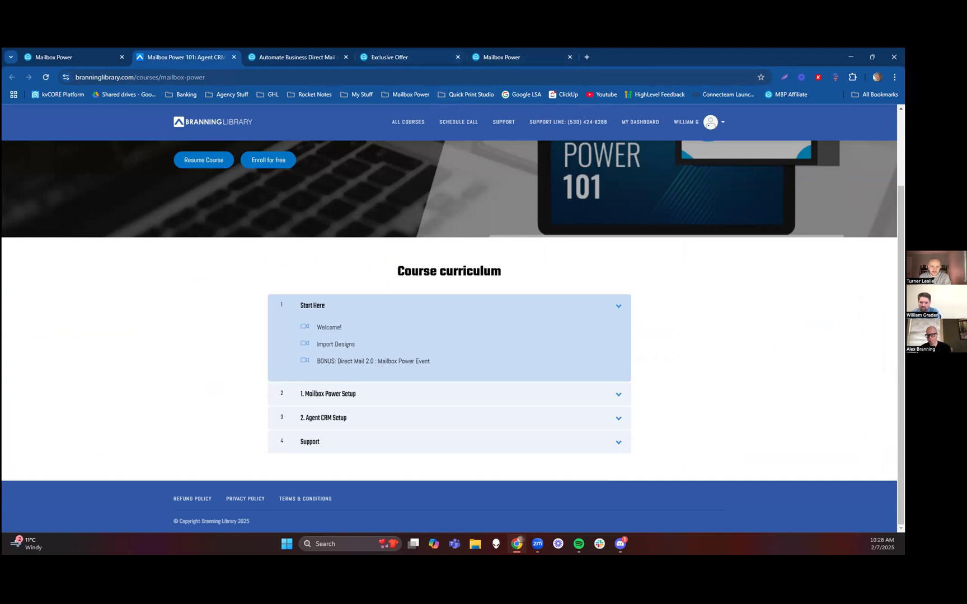
scroll(290, 212, "up", 1)
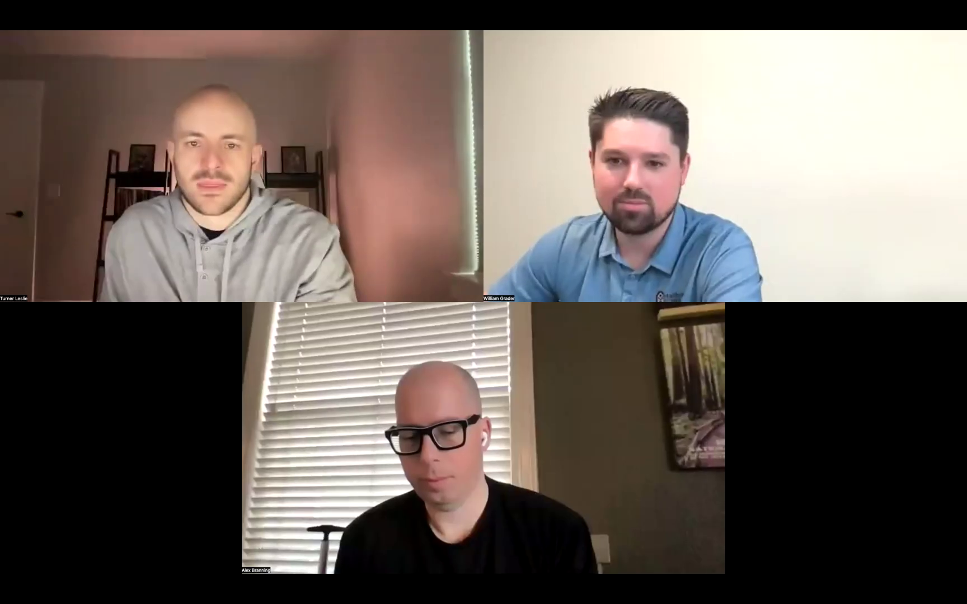